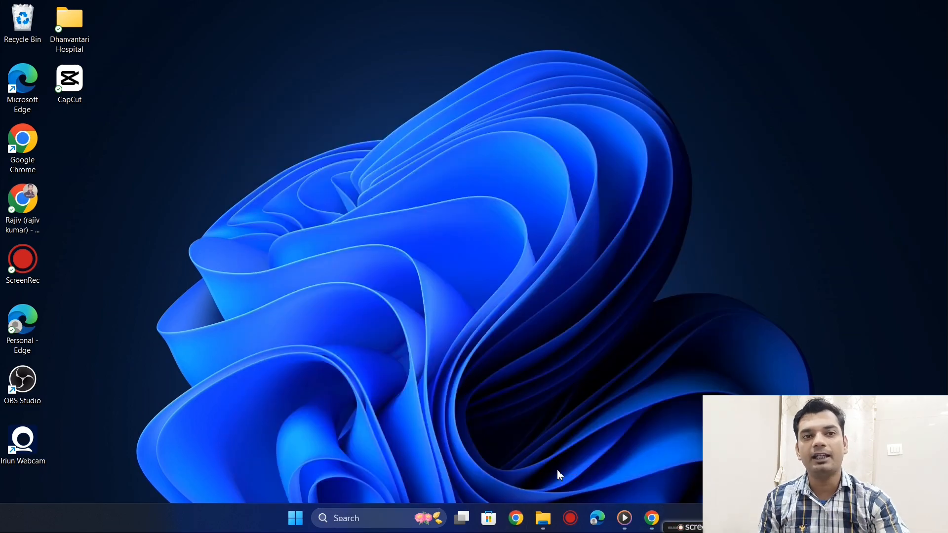
# - Launch Google Chrome with the existing creator profile and load the bookmarked Google AdSense site
pyautogui.click(518, 521)
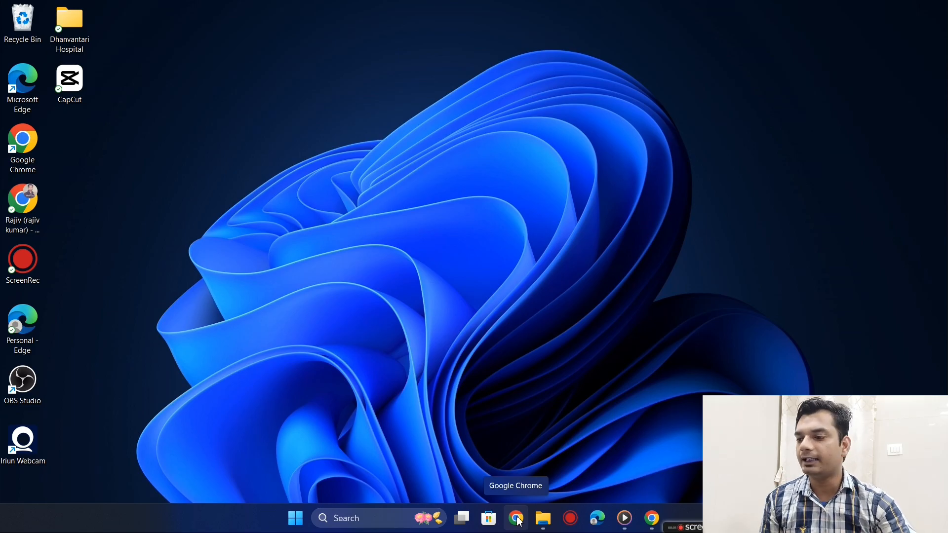
pyautogui.click(517, 519)
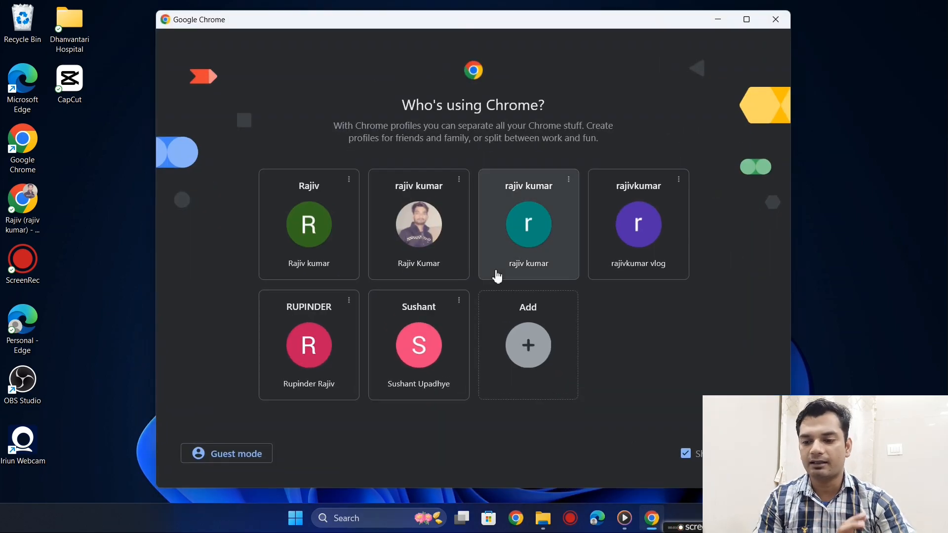
pyautogui.click(510, 248)
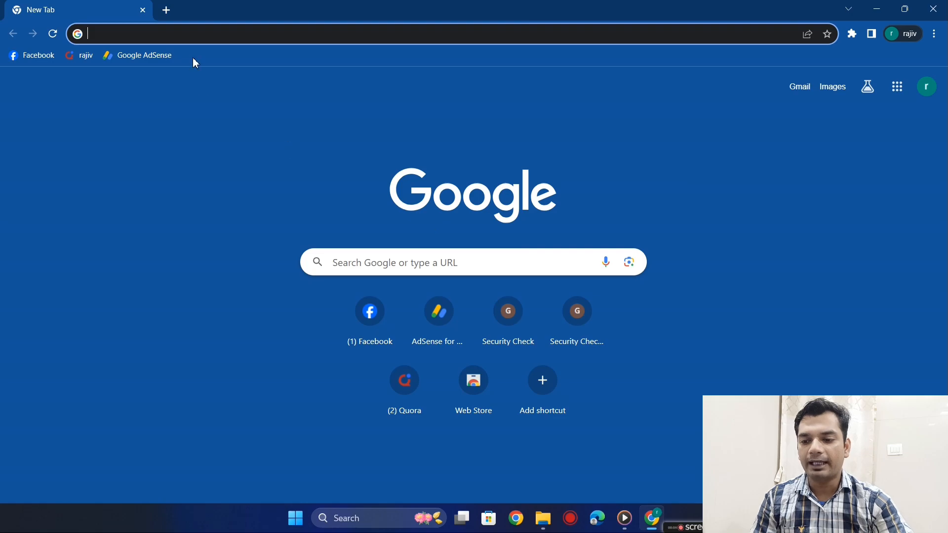
pyautogui.click(127, 60)
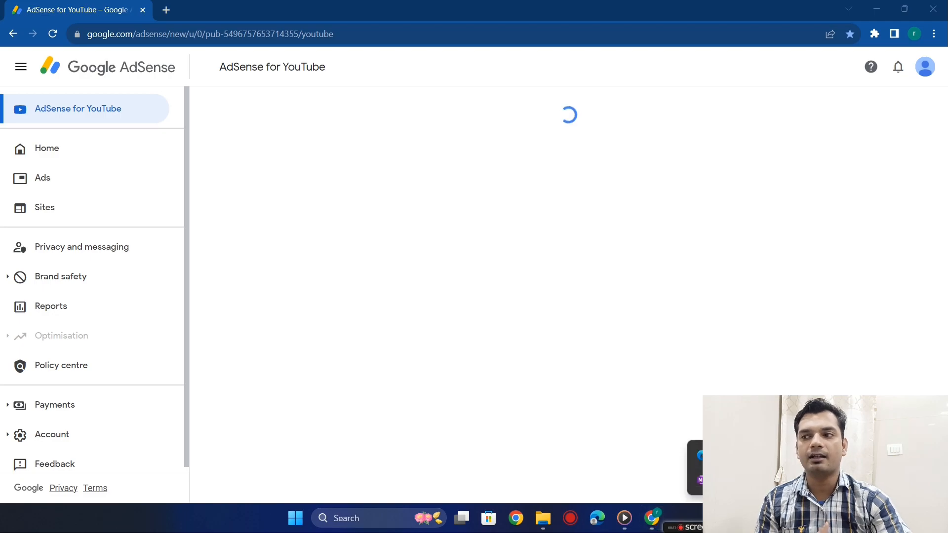
# - Circle the tax information notice with the on-screen annotation pen, and clear the marking
pyautogui.click(750, 470)
pyautogui.moveTo(940, 169); pyautogui.dragTo(934, 177)
pyautogui.click(919, 226)
pyautogui.moveTo(399, 96)
pyautogui.mouseDown()
pyautogui.moveTo(271, 83)
pyautogui.moveTo(205, 175)
pyautogui.moveTo(887, 213)
pyautogui.moveTo(821, 79)
pyautogui.moveTo(470, 42)
pyautogui.moveTo(294, 70)
pyautogui.mouseUp()
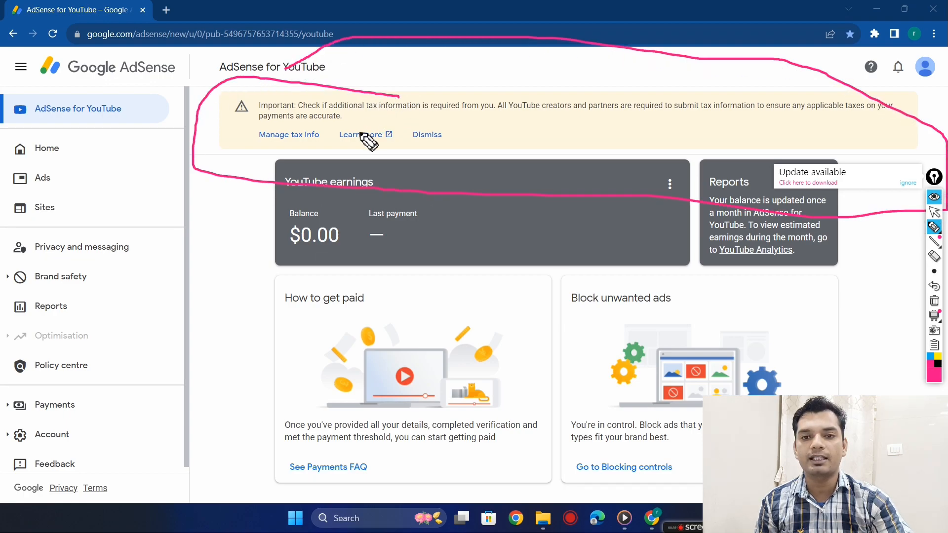
pyautogui.click(938, 303)
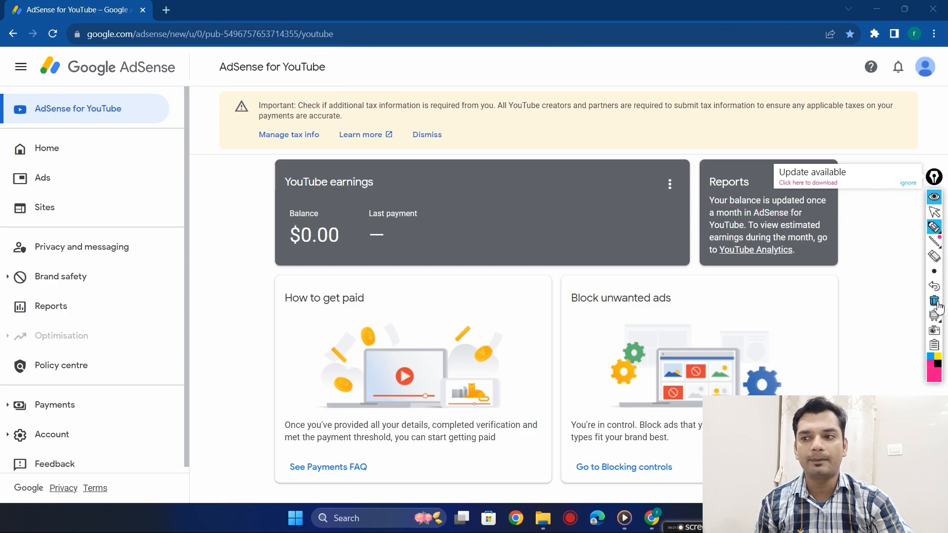
pyautogui.click(934, 227)
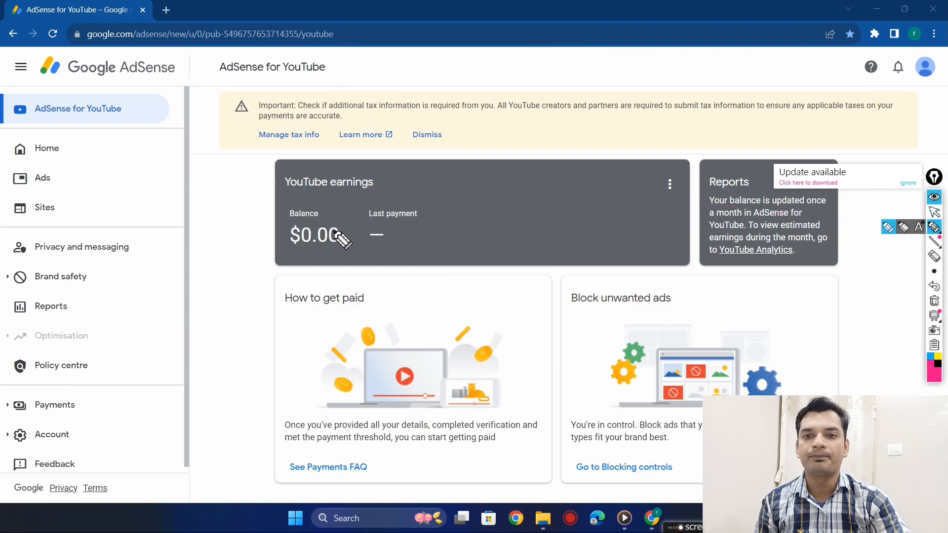
pyautogui.click(935, 212)
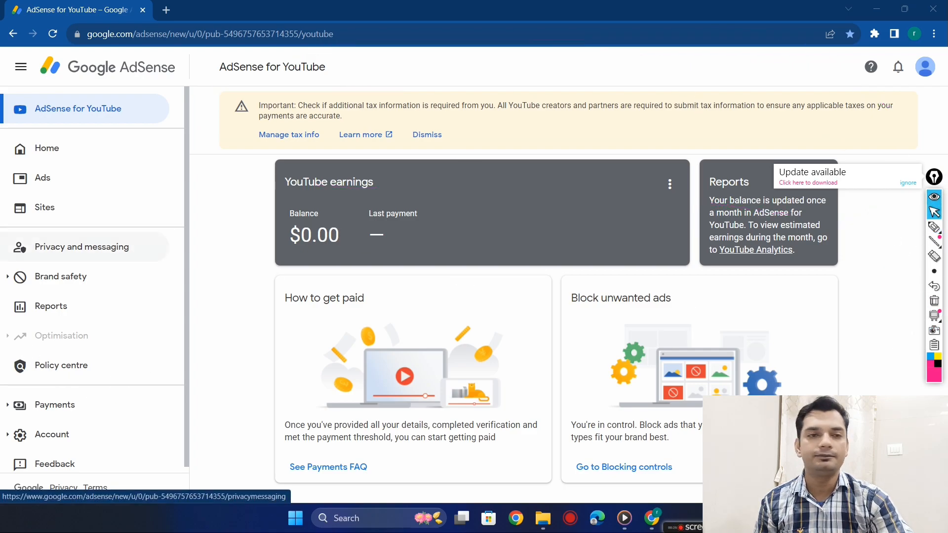
# - Go to the Payments info page of the AdSense account
pyautogui.scroll(-1, 117, 381)
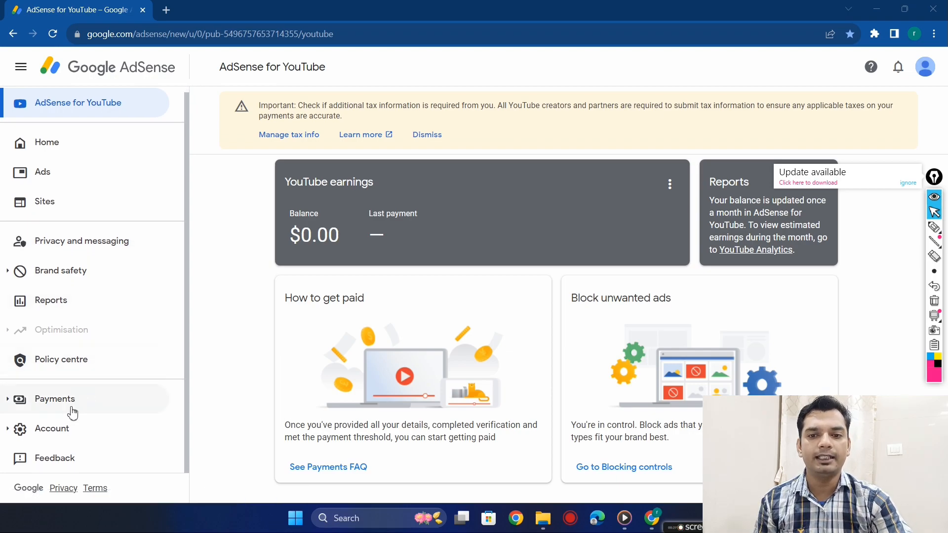
pyautogui.click(75, 400)
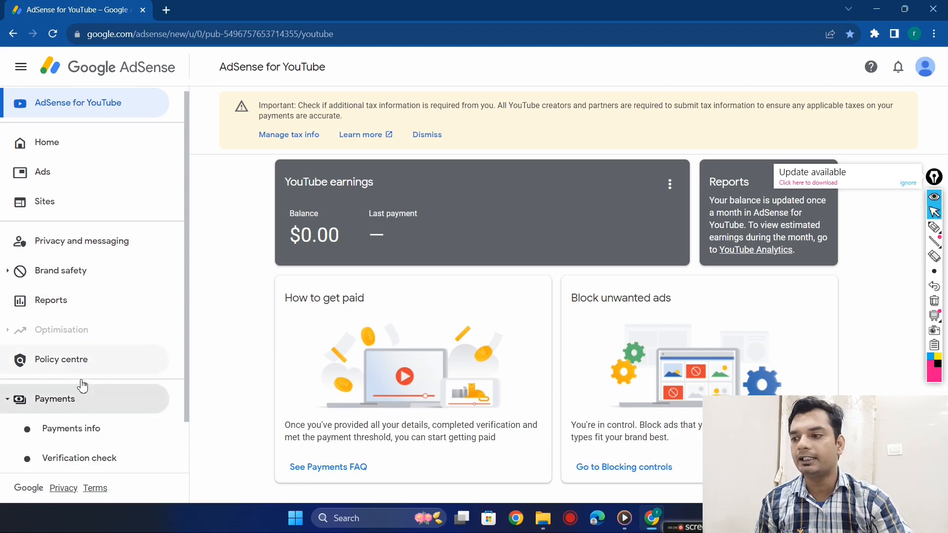
pyautogui.click(95, 429)
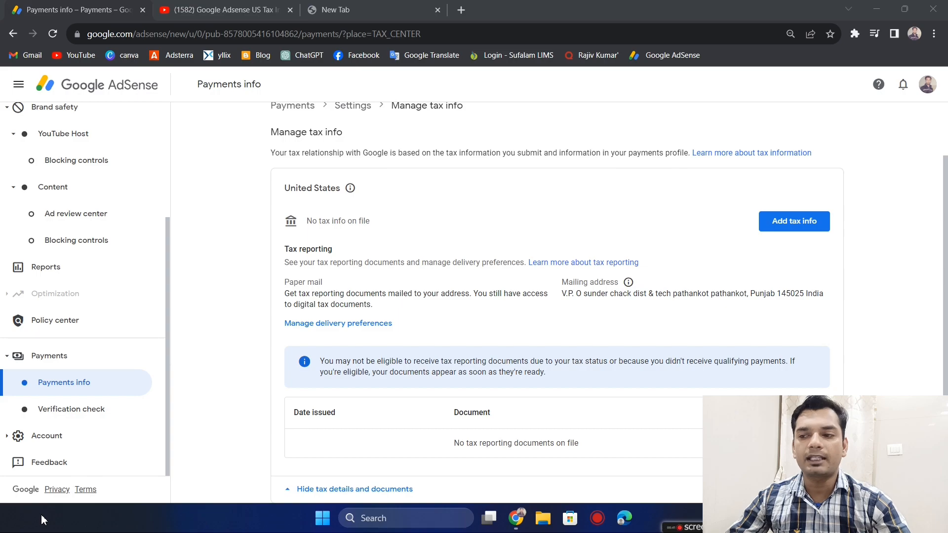
# - Start the form for adding United States tax info and verify the identity with the Google account password
pyautogui.click(805, 227)
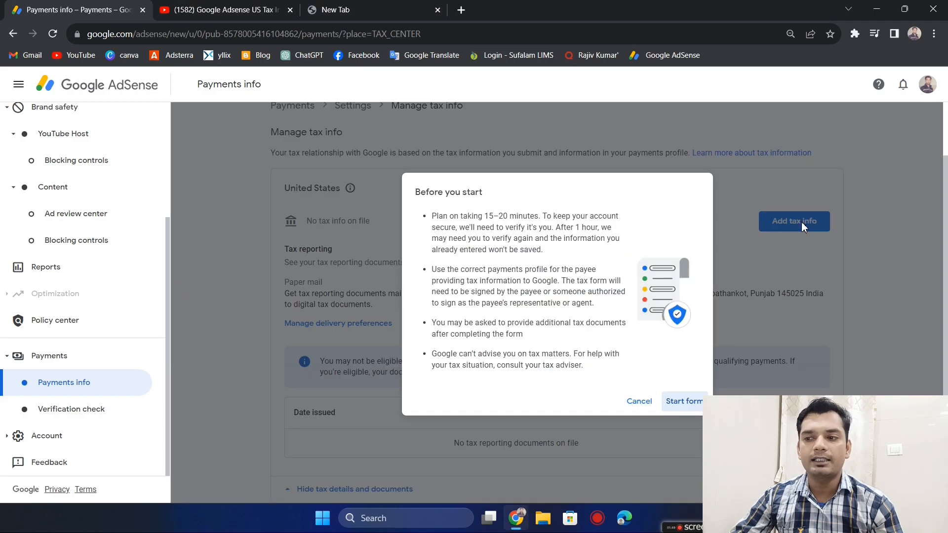
pyautogui.click(684, 403)
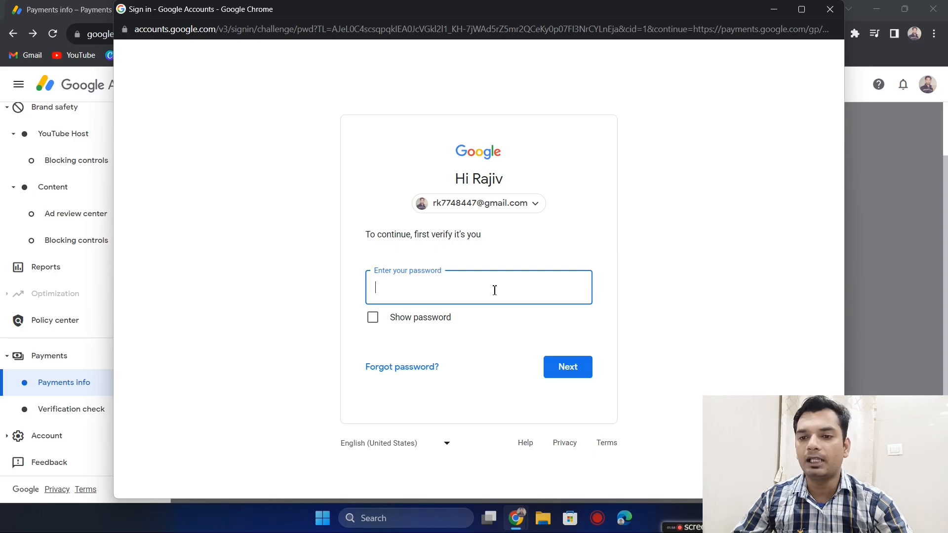
pyautogui.write('••••••')
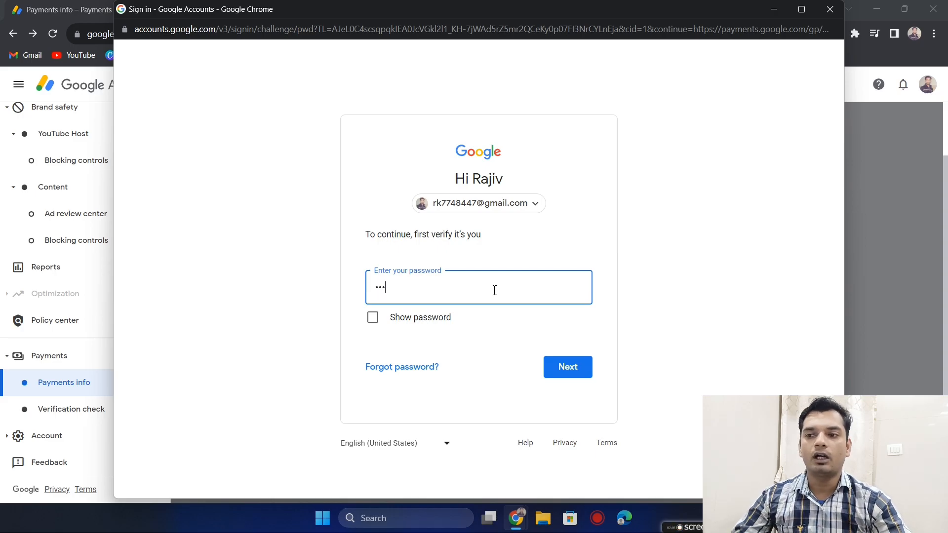
pyautogui.write('•••')
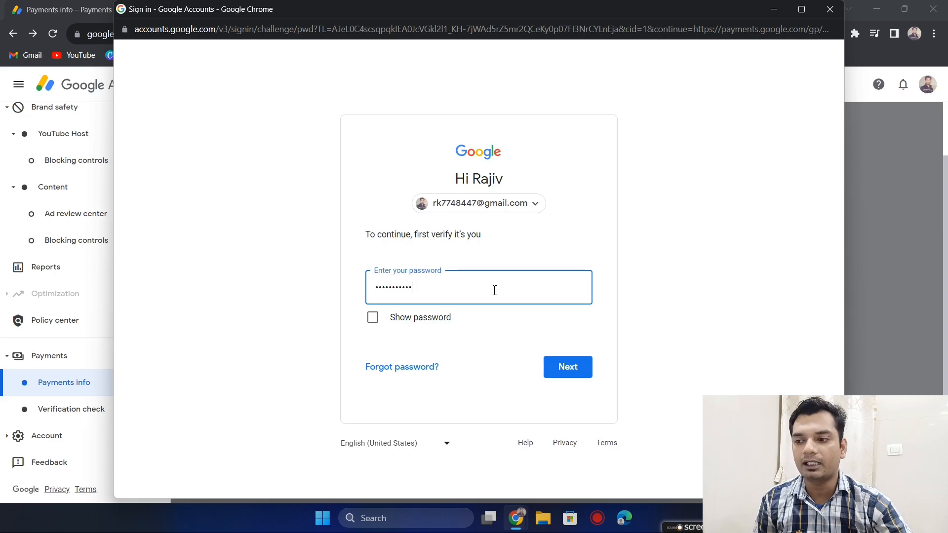
pyautogui.click(572, 372)
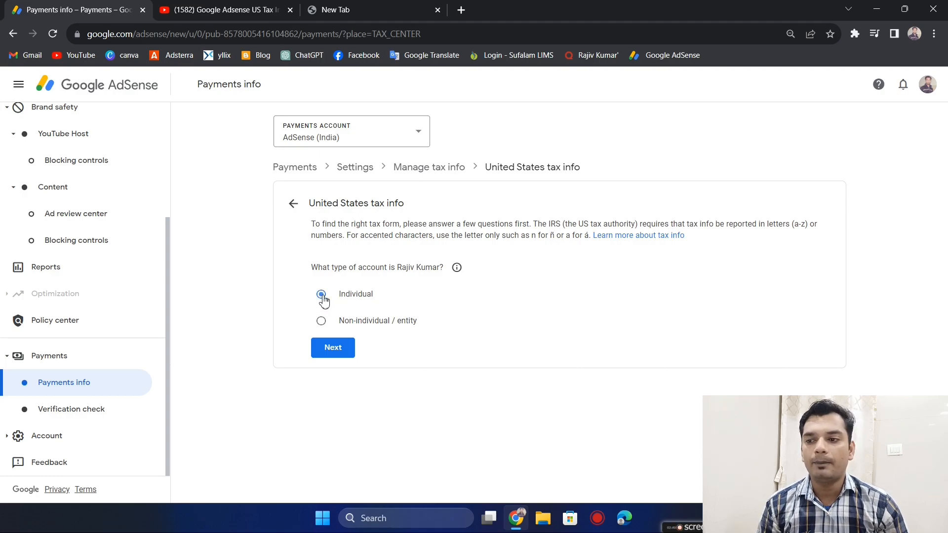
# - Continue with the Individual account type and answer No to being a citizen or resident of the United States
pyautogui.click(334, 354)
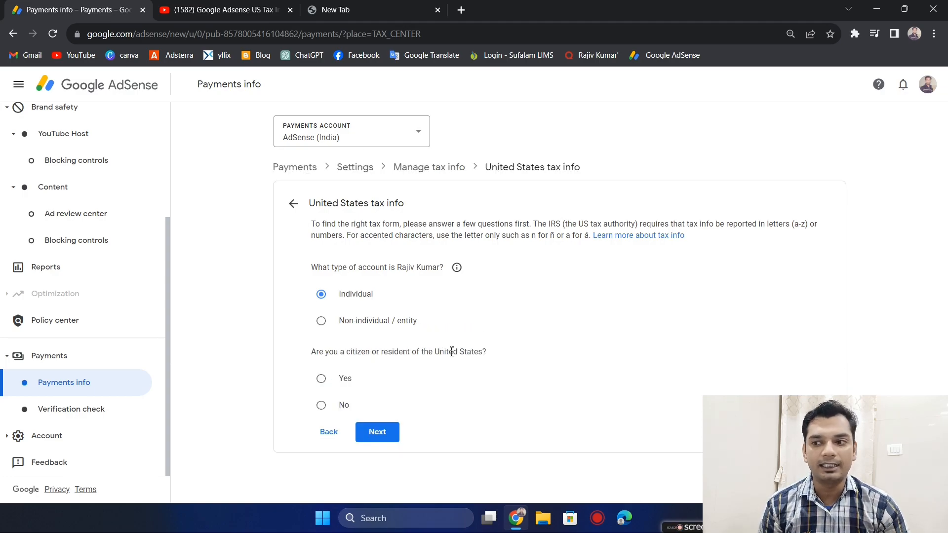
pyautogui.moveTo(486, 351); pyautogui.dragTo(291, 351)
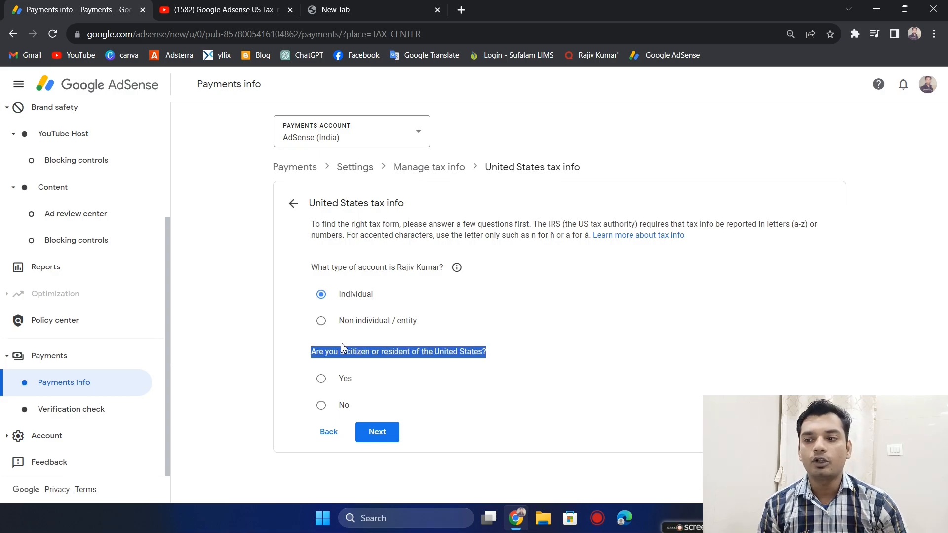
pyautogui.click(420, 387)
pyautogui.click(322, 407)
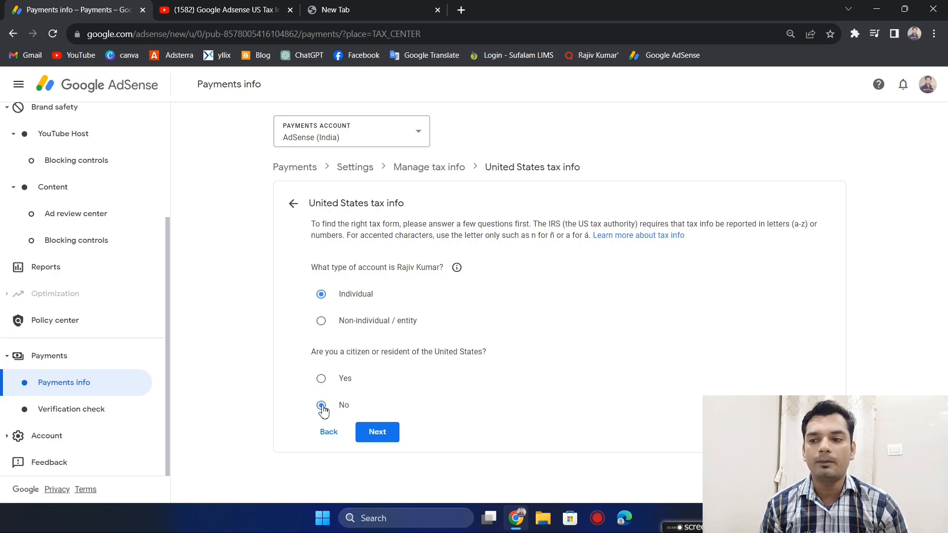
pyautogui.click(382, 438)
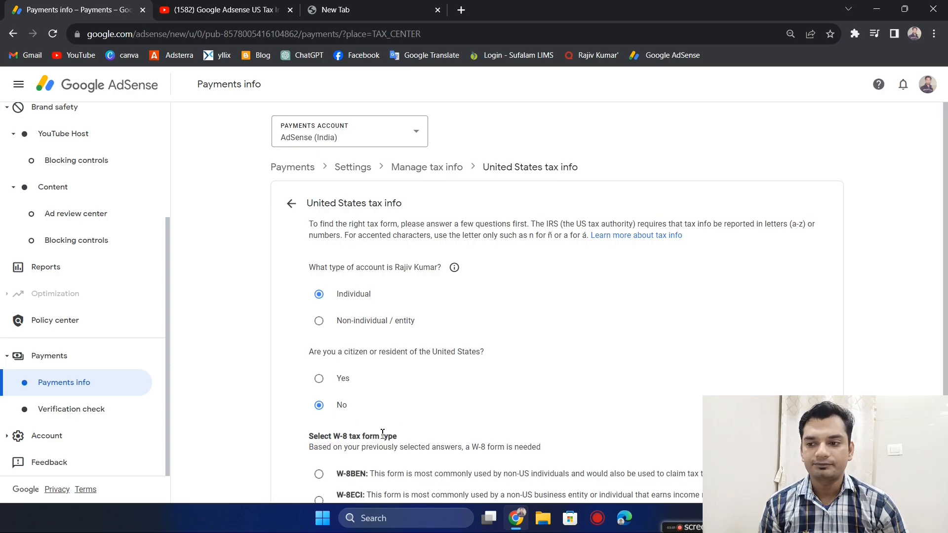
# - Choose W-8BEN as the W-8 tax form type and start that form
pyautogui.scroll(-1, 382, 433)
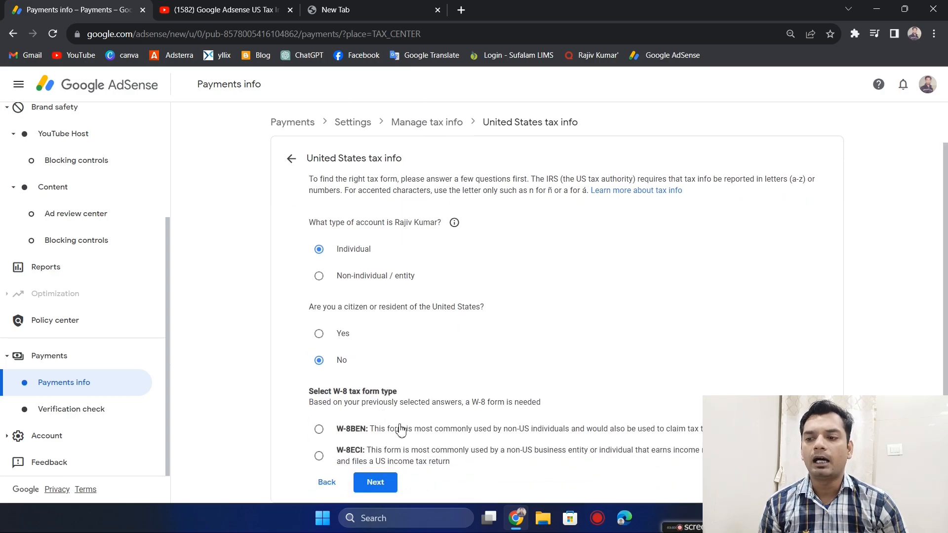
pyautogui.moveTo(319, 392); pyautogui.dragTo(396, 392)
pyautogui.click(406, 392)
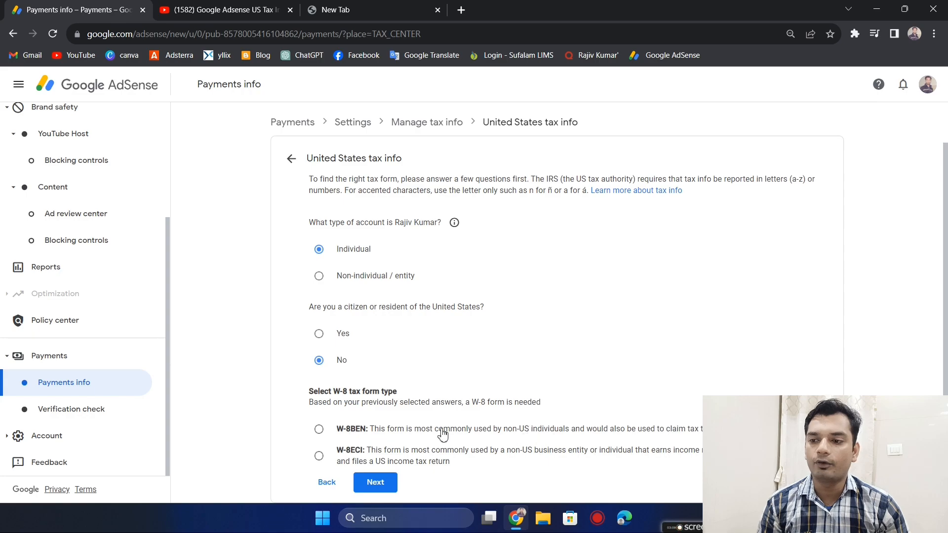
pyautogui.click(319, 431)
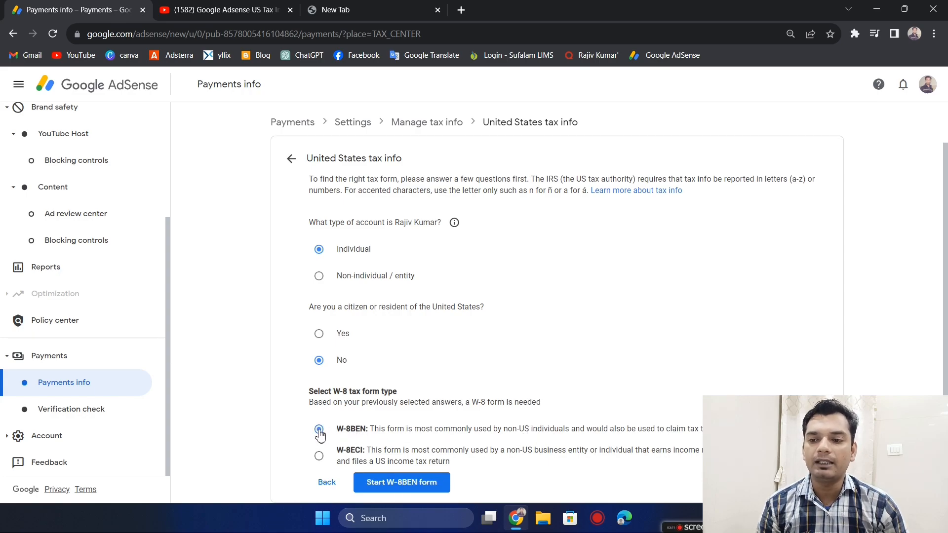
pyautogui.click(405, 485)
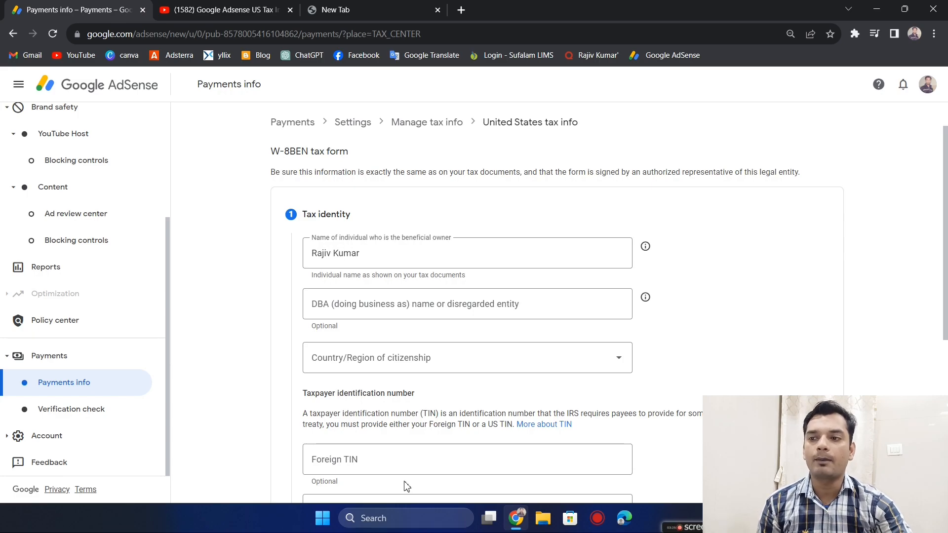
# - Set the country/region of citizenship to India in the Tax identity section of the W-8BEN form
pyautogui.scroll(-1, 407, 487)
pyautogui.scroll(1, 407, 487)
pyautogui.scroll(-1, 407, 487)
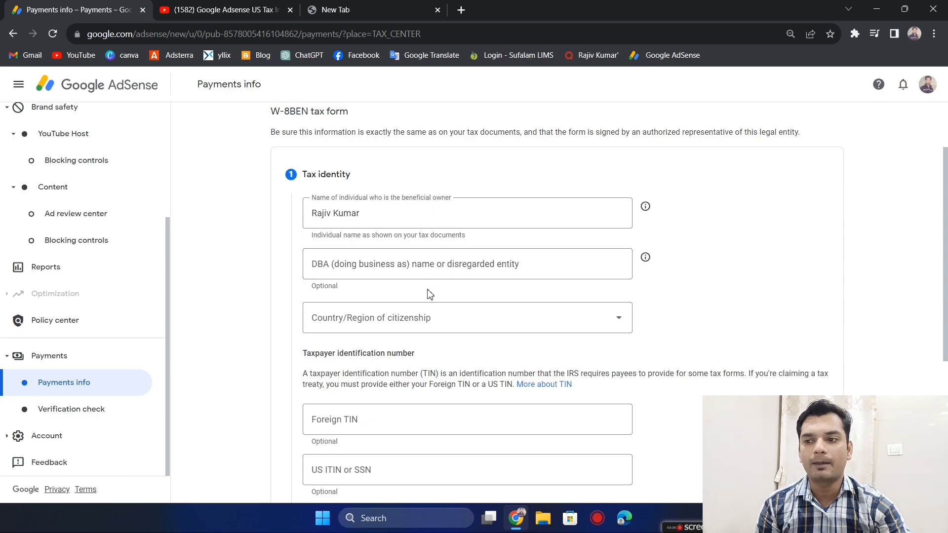
pyautogui.click(446, 326)
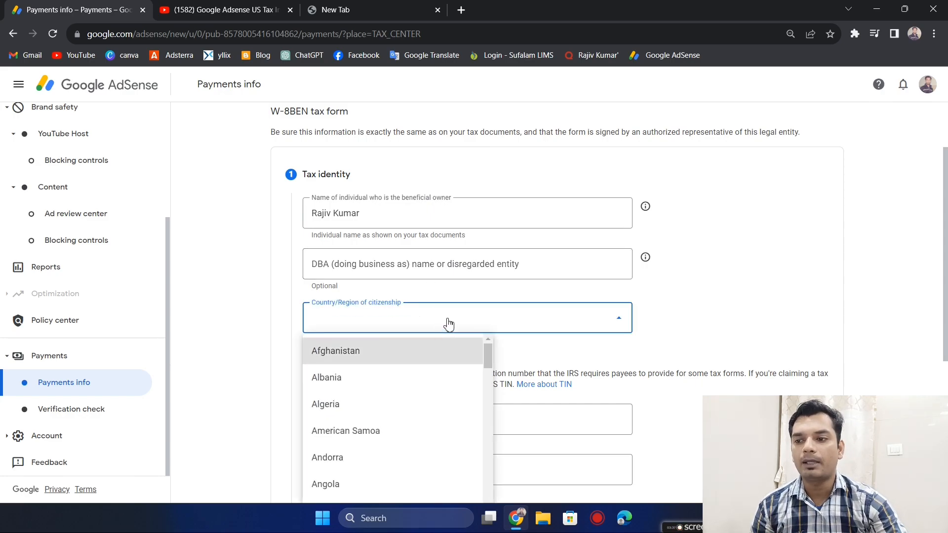
pyautogui.scroll(-20, 407, 380)
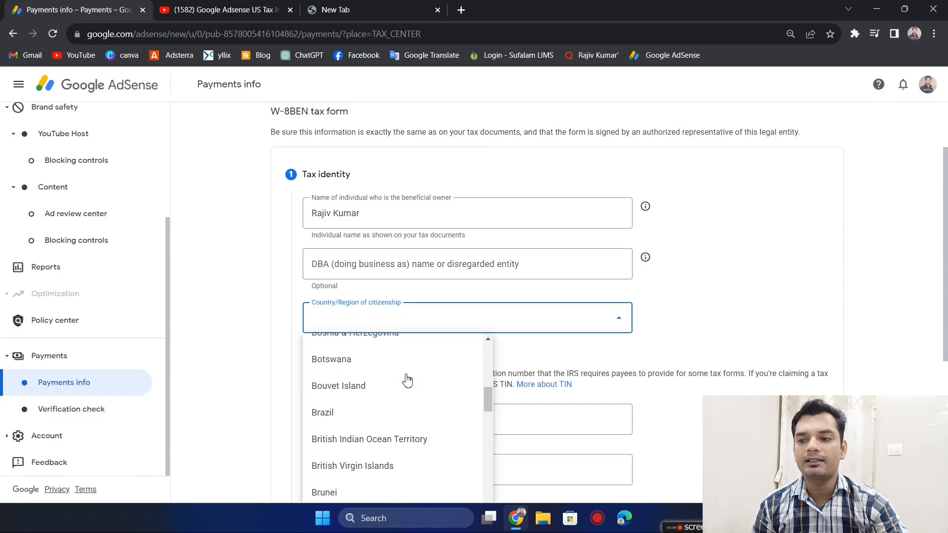
pyautogui.scroll(-15, 407, 381)
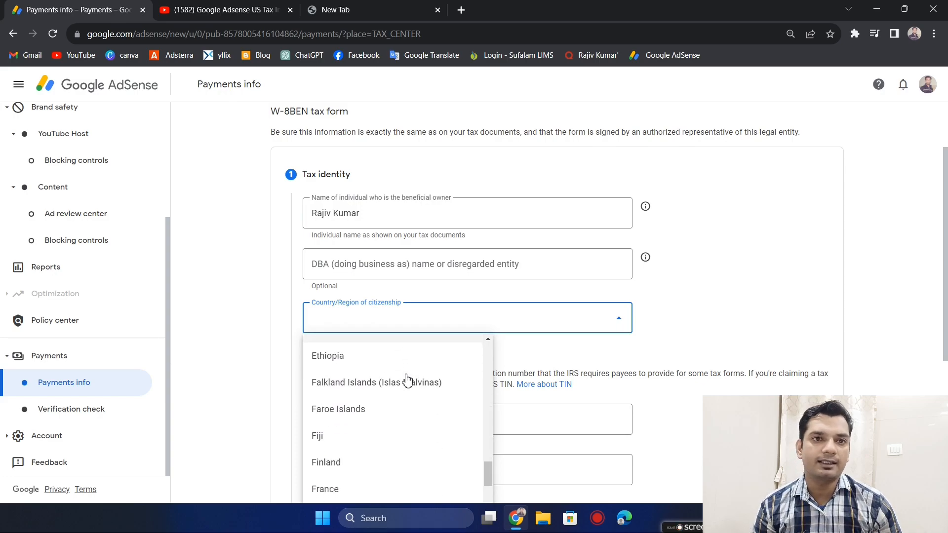
pyautogui.scroll(-10, 407, 381)
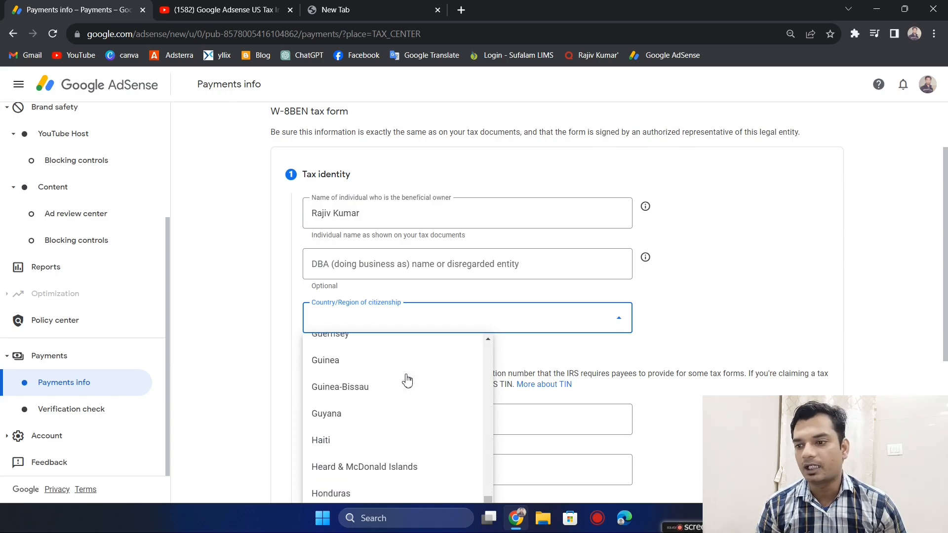
pyautogui.click(364, 417)
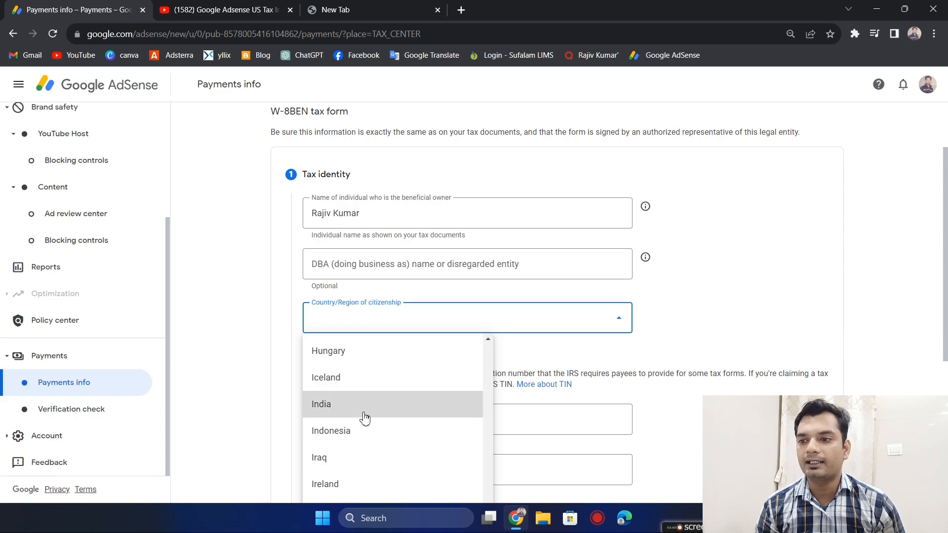
# - Enter the taxpayer identification number as the Foreign TIN in the Tax identity section
pyautogui.scroll(-1, 611, 306)
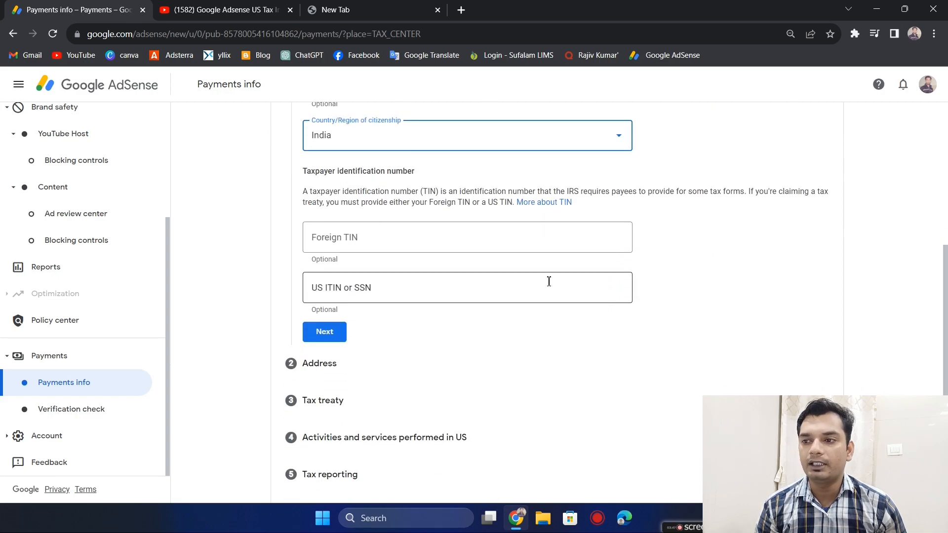
pyautogui.click(400, 236)
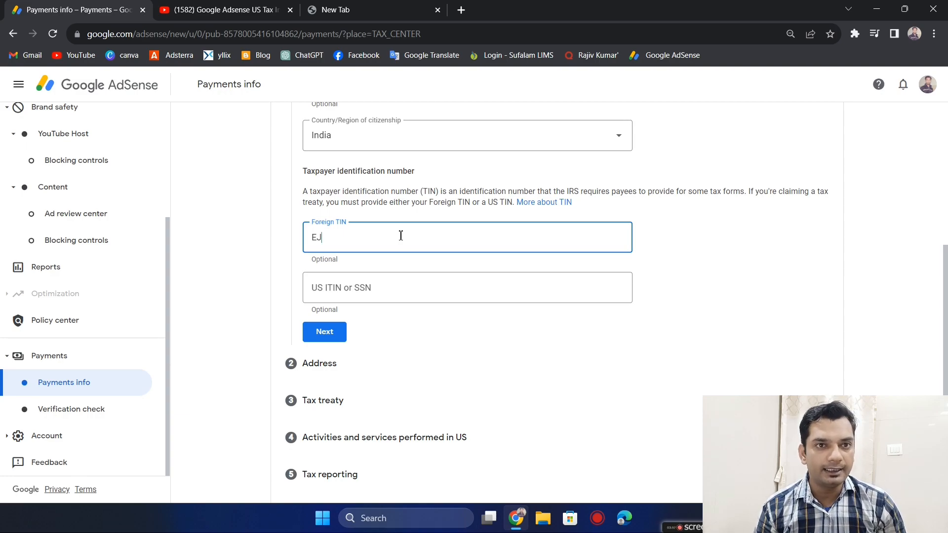
pyautogui.write('K')
pyautogui.press('BackSpace')
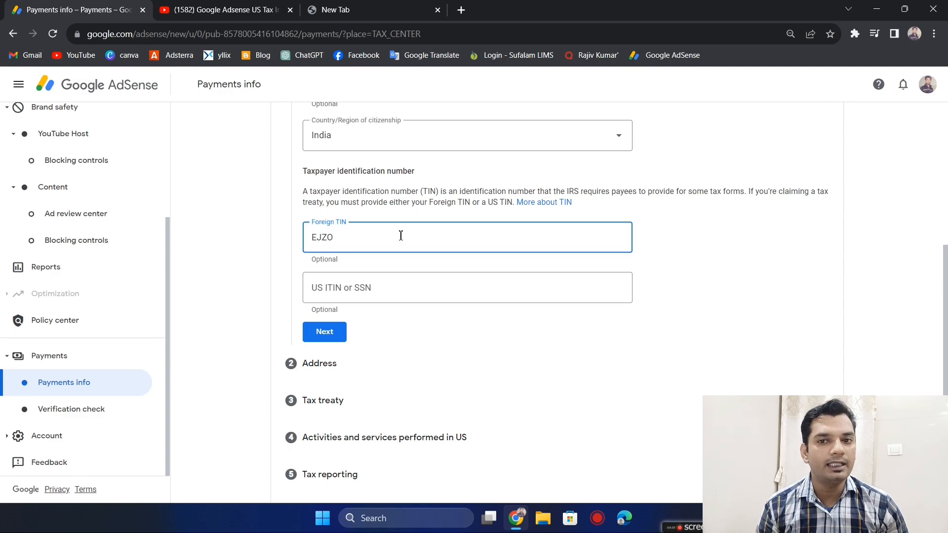
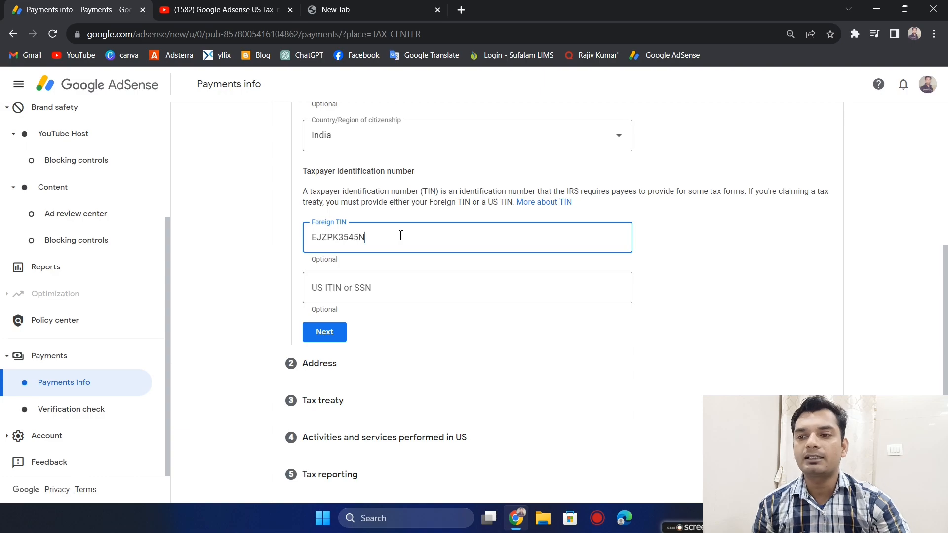
# - Continue to the Address section and mark the permanent residence address as a PO Box or in-care-of address
pyautogui.scroll(-1, 334, 334)
pyautogui.click(332, 329)
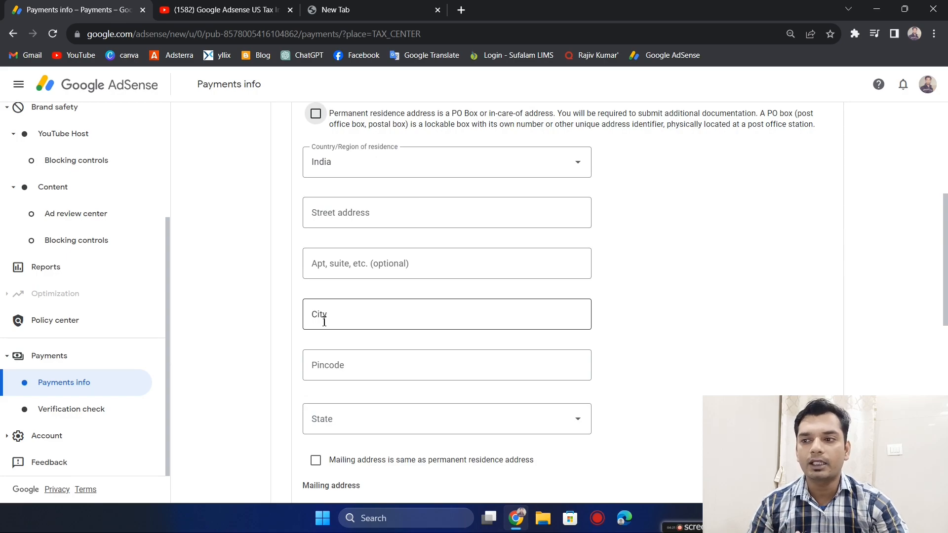
pyautogui.scroll(3, 325, 322)
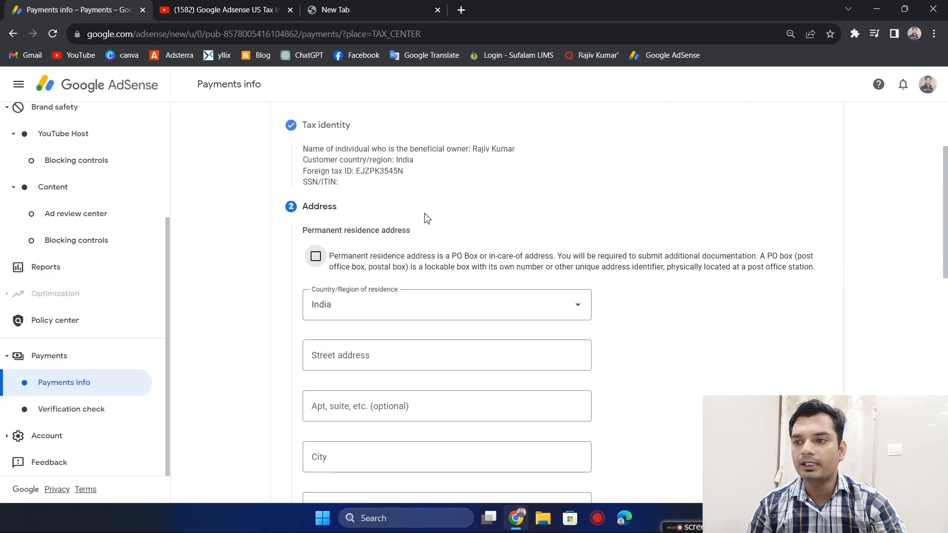
pyautogui.click(315, 257)
# - Fill in the permanent residence address using the saved address suggestion for the street address
pyautogui.scroll(-1, 503, 279)
pyautogui.click(425, 291)
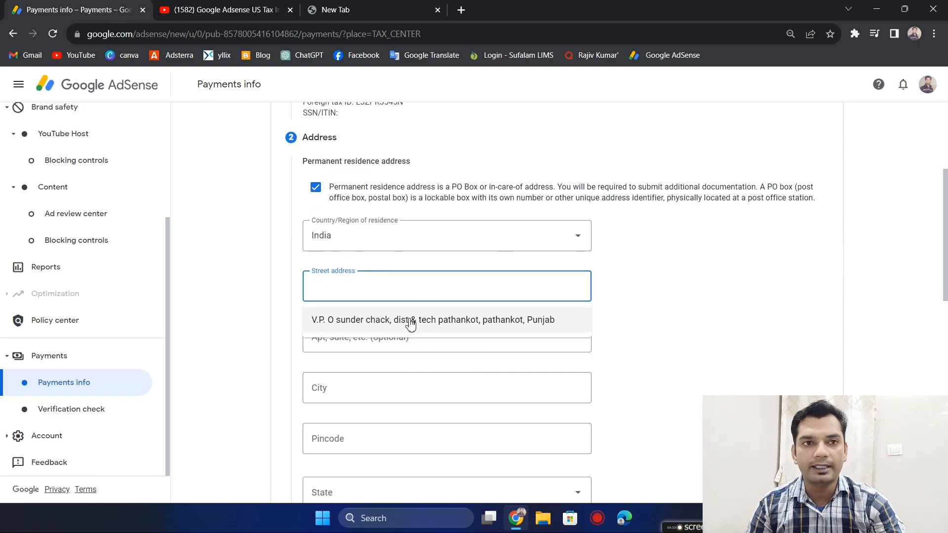
pyautogui.click(414, 320)
# - Set the mailing address to be the same as the permanent residence address and continue to the Tax treaty section
pyautogui.scroll(-4, 414, 323)
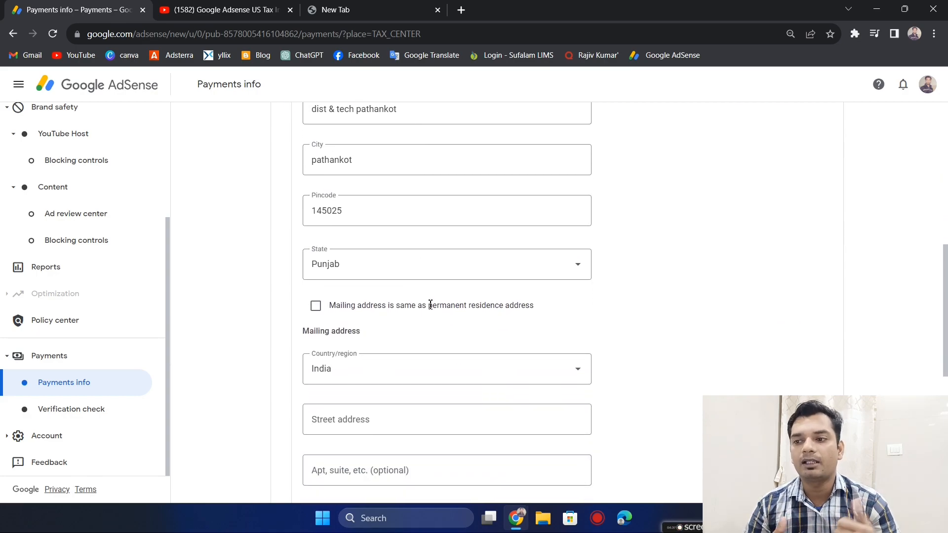
pyautogui.click(316, 307)
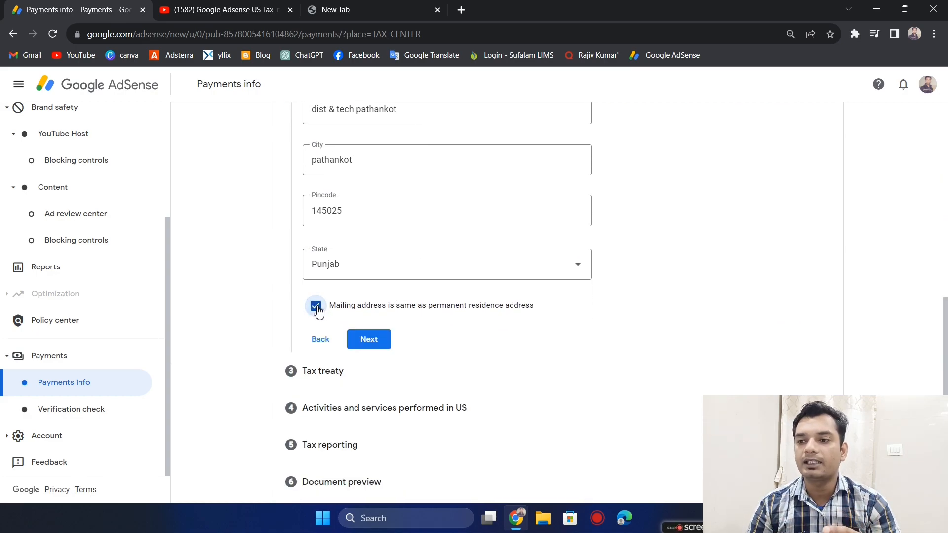
pyautogui.scroll(-1, 458, 306)
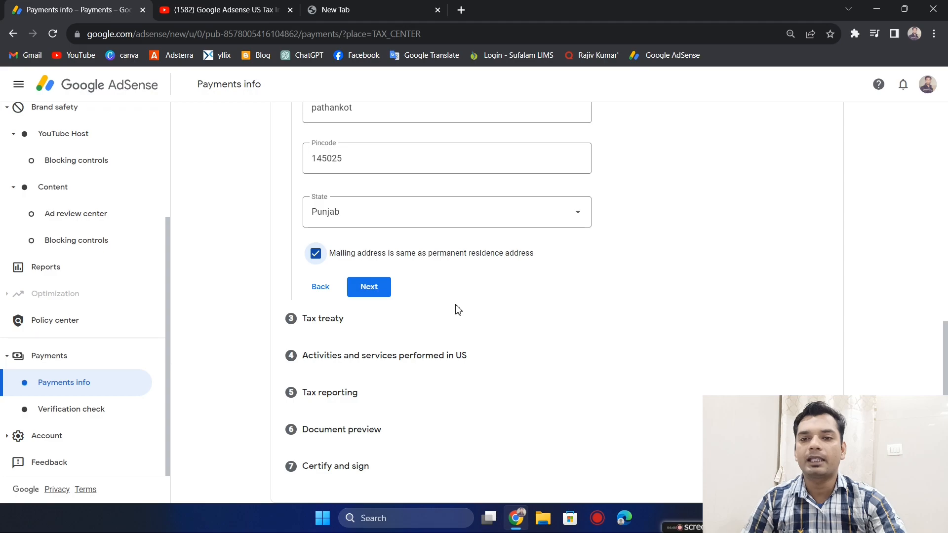
pyautogui.click(370, 288)
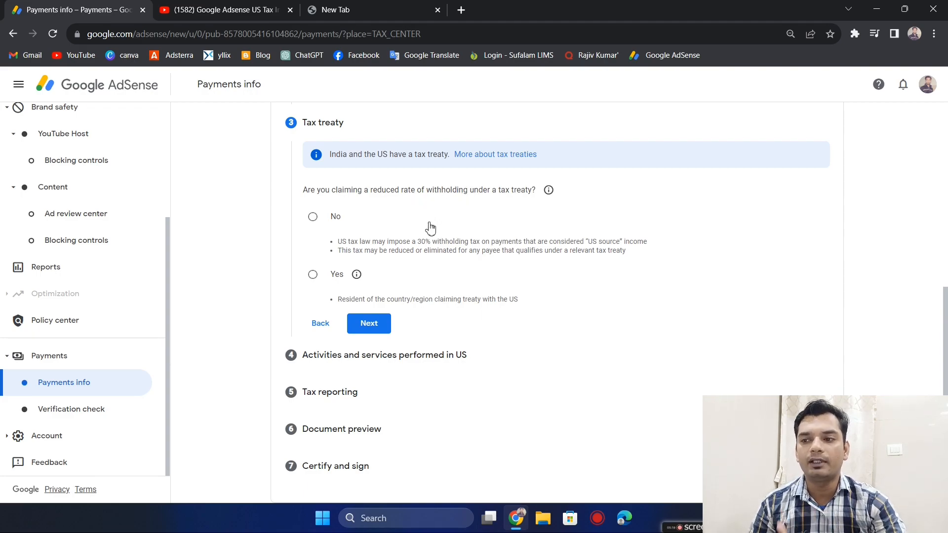
# - Answer Yes to claiming a reduced withholding rate under a tax treaty and certify residence in India as the treaty country
pyautogui.click(313, 279)
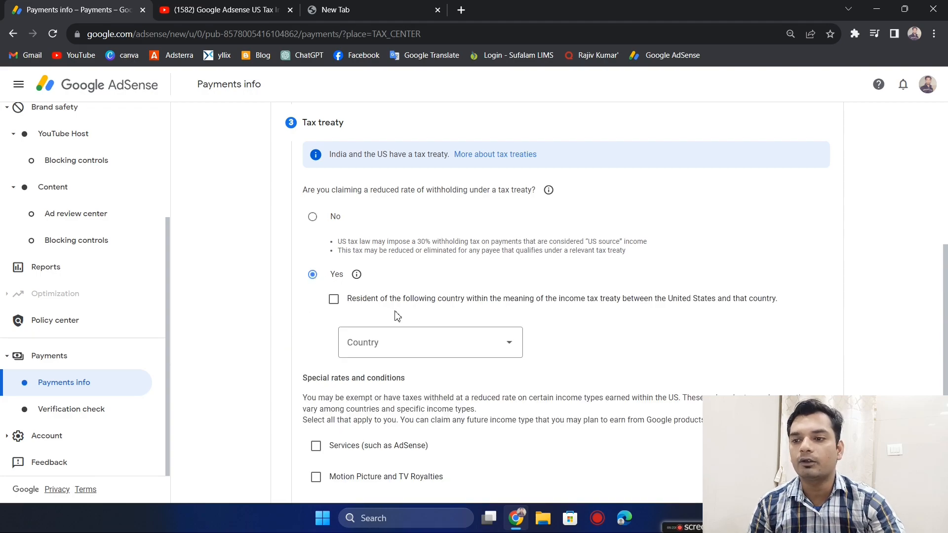
pyautogui.click(335, 302)
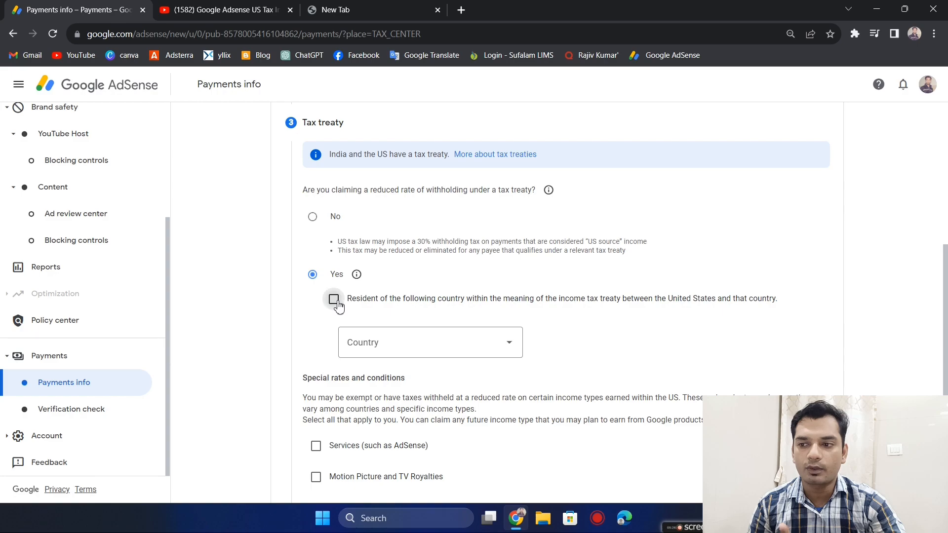
pyautogui.click(443, 348)
pyautogui.scroll(-5, 419, 442)
pyautogui.scroll(-9, 418, 441)
pyautogui.scroll(3, 419, 441)
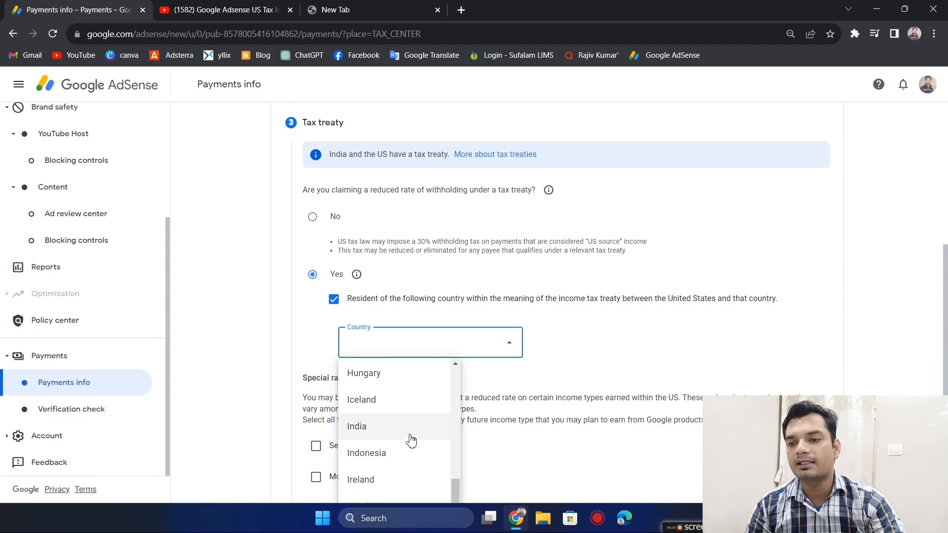
pyautogui.click(398, 436)
# - Claim Services (such as AdSense) under Article 7 and paragraph 1 at the 0% reduced treaty rate, and confirm its treaty terms statement
pyautogui.scroll(-1, 579, 335)
pyautogui.scroll(-2, 578, 336)
pyautogui.scroll(-1, 579, 336)
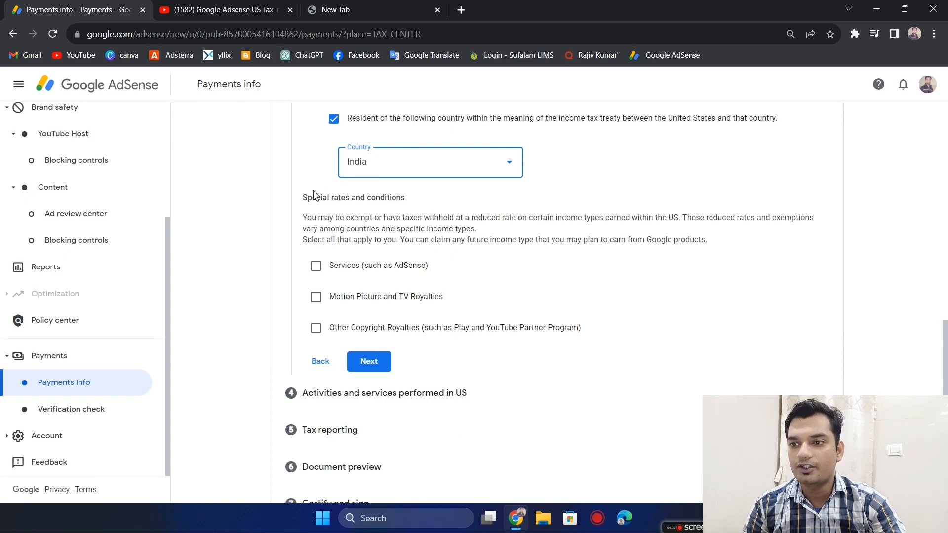
pyautogui.moveTo(307, 198); pyautogui.dragTo(418, 197)
pyautogui.click(418, 197)
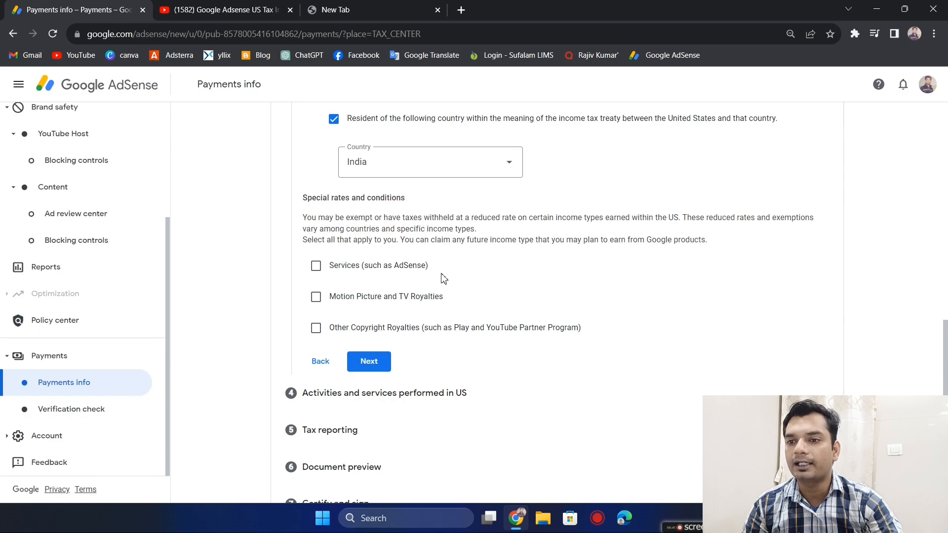
pyautogui.scroll(-1, 443, 278)
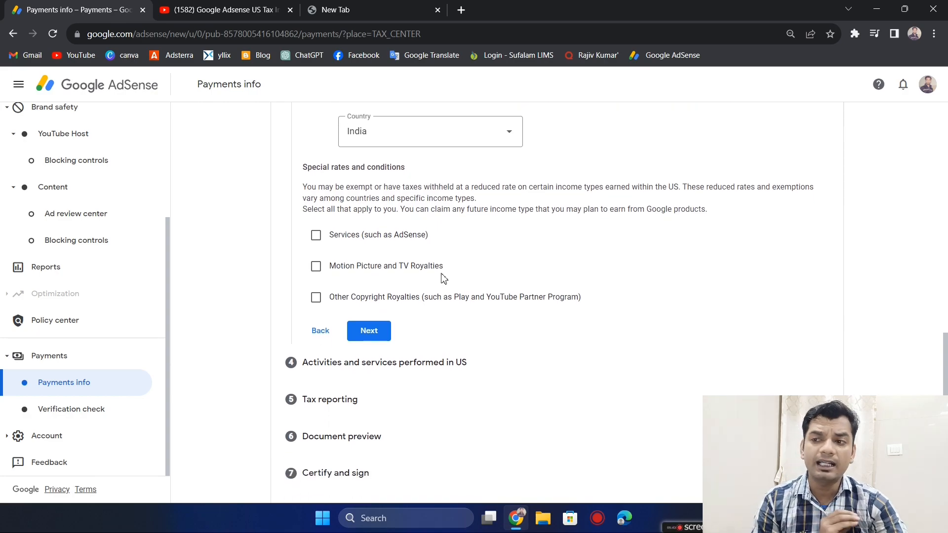
pyautogui.click(316, 235)
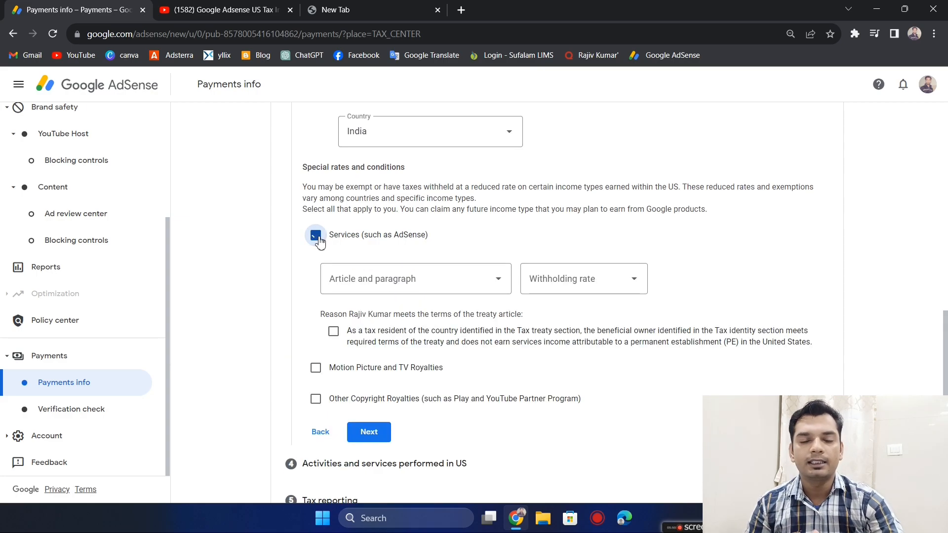
pyautogui.click(483, 281)
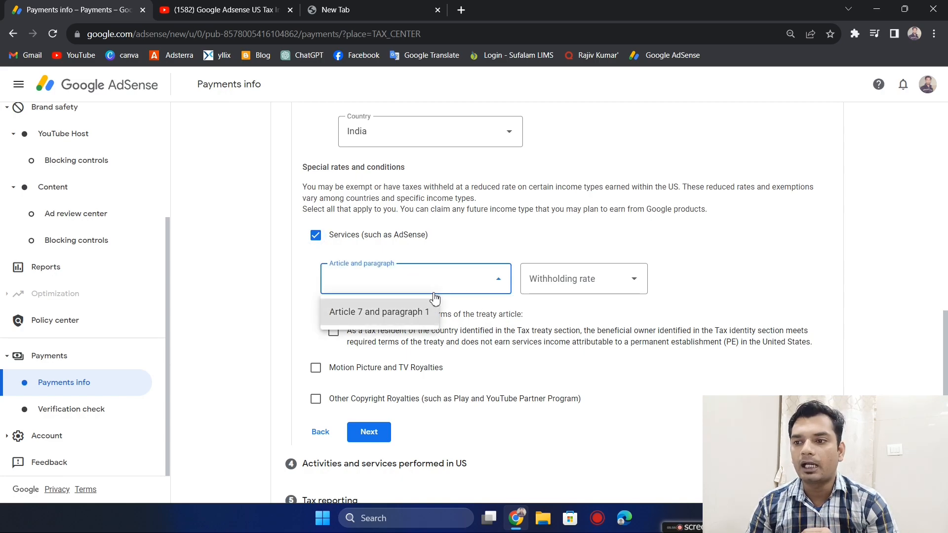
pyautogui.click(378, 318)
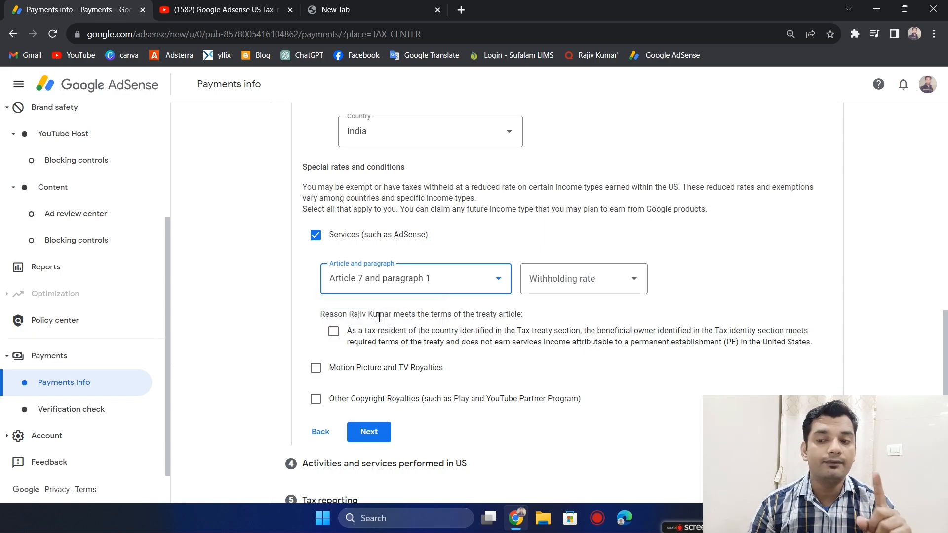
pyautogui.click(605, 291)
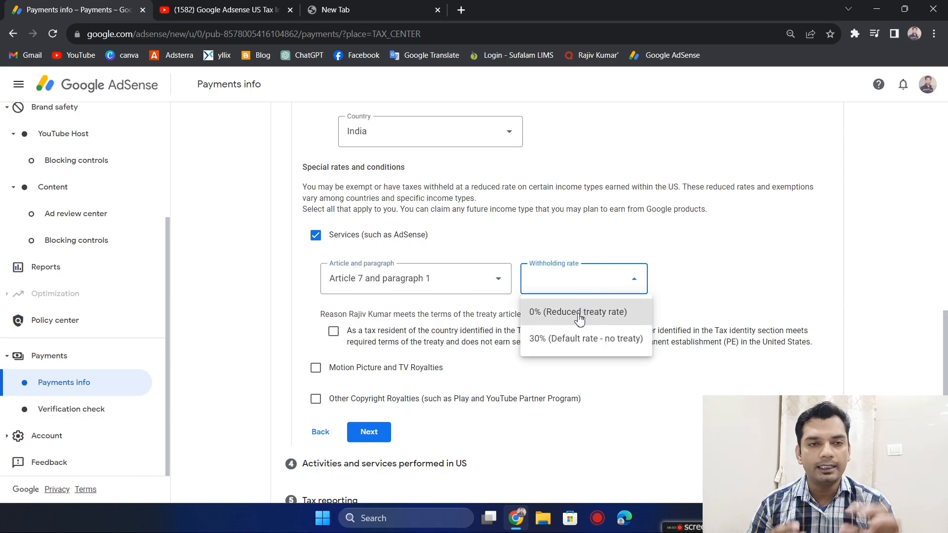
pyautogui.click(579, 319)
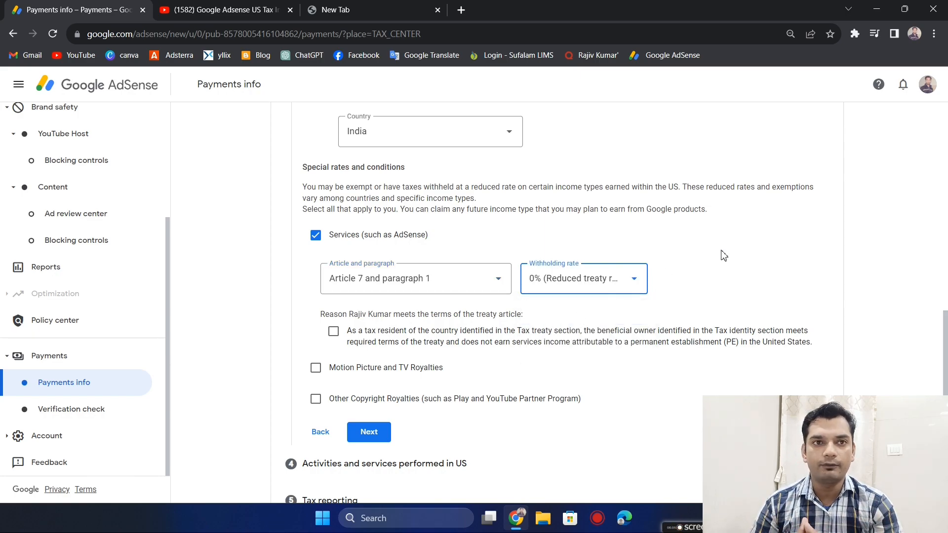
pyautogui.scroll(-2, 724, 256)
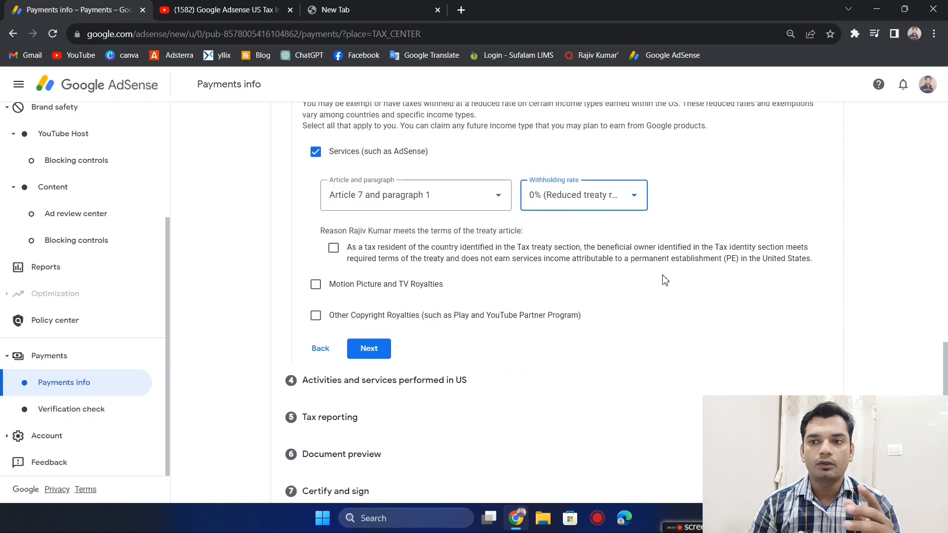
pyautogui.click(334, 249)
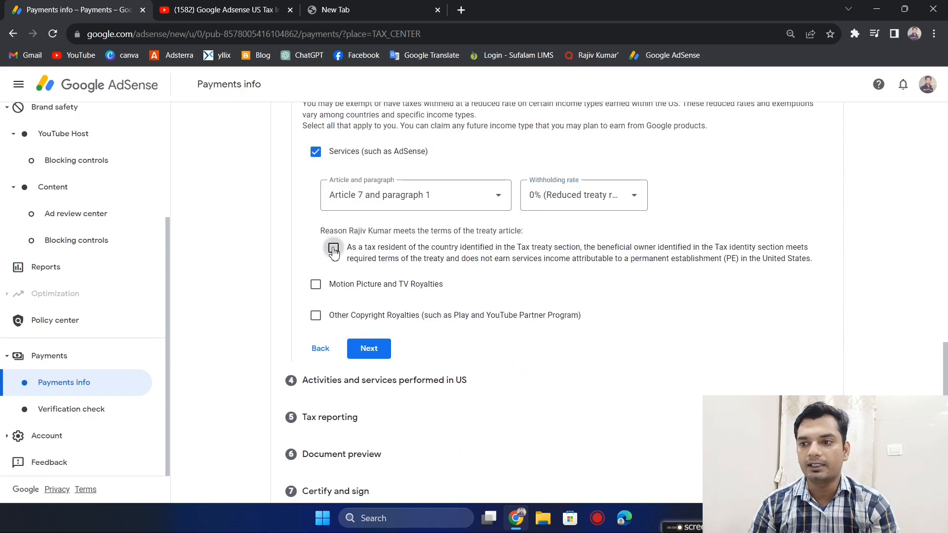
# - Claim Motion Picture and TV Royalties under Article 12 and paragraph 2A II at the 15% reduced treaty rate, and confirm its treaty terms statement
pyautogui.click(316, 286)
pyautogui.click(449, 333)
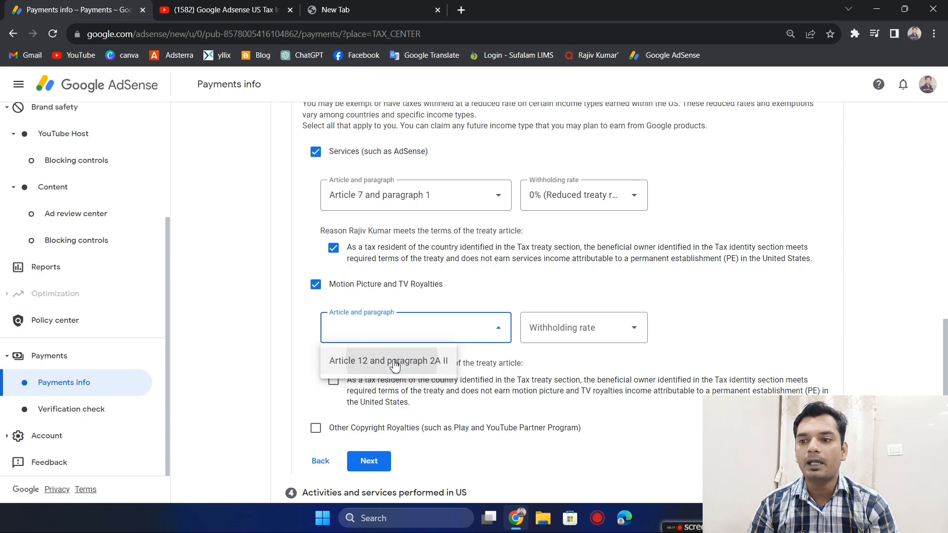
pyautogui.click(395, 365)
pyautogui.click(581, 329)
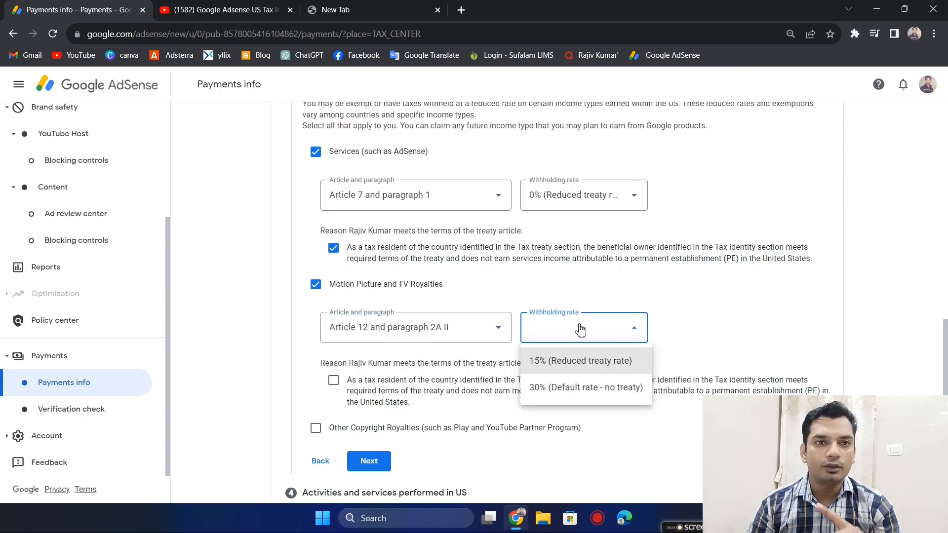
pyautogui.click(578, 368)
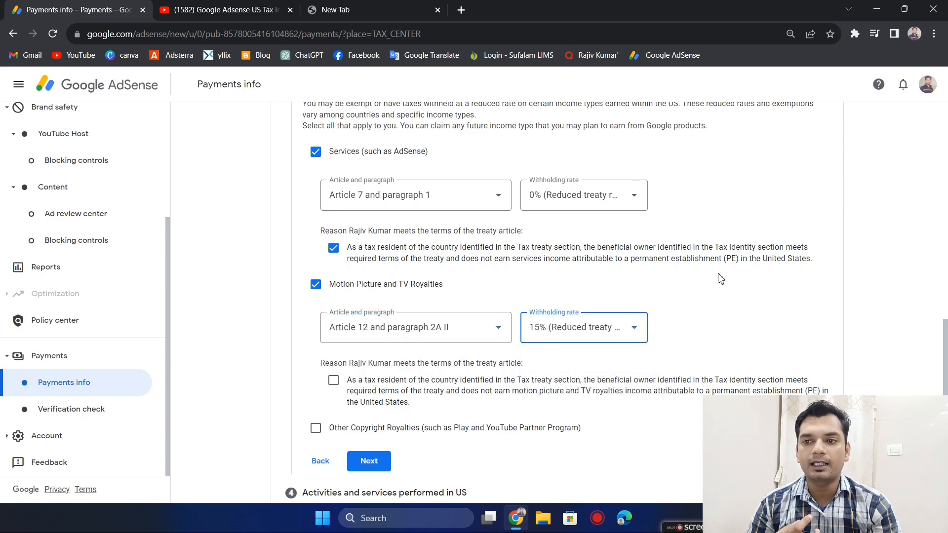
pyautogui.scroll(-2, 721, 280)
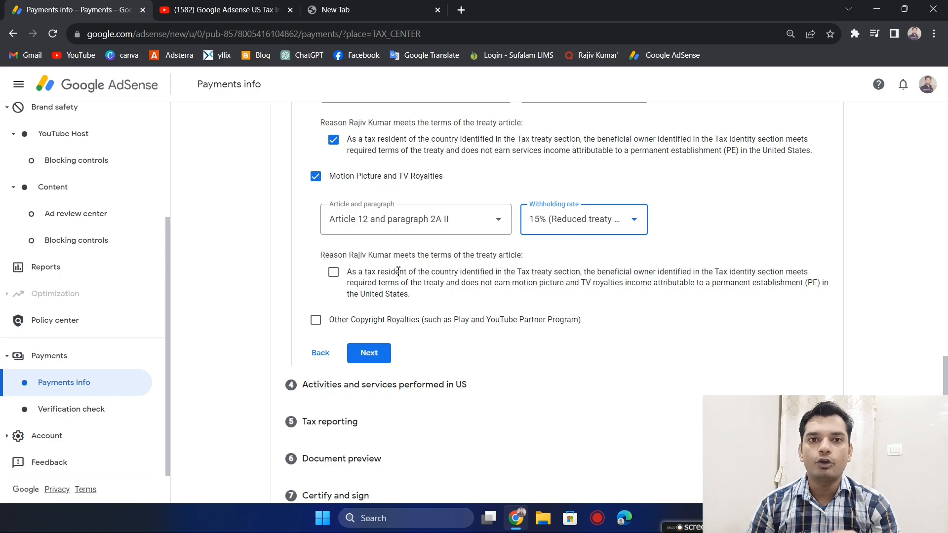
pyautogui.click(334, 273)
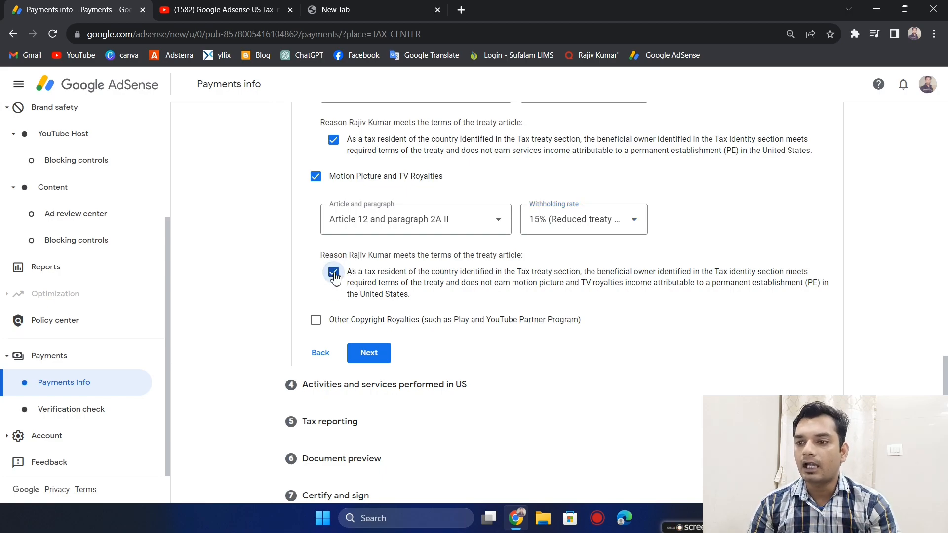
# - Claim Other Copyright Royalties under Article 12 and paragraph 2A II at 15%, confirm its treaty terms statement, and continue to the next section
pyautogui.click(316, 320)
pyautogui.scroll(-2, 464, 318)
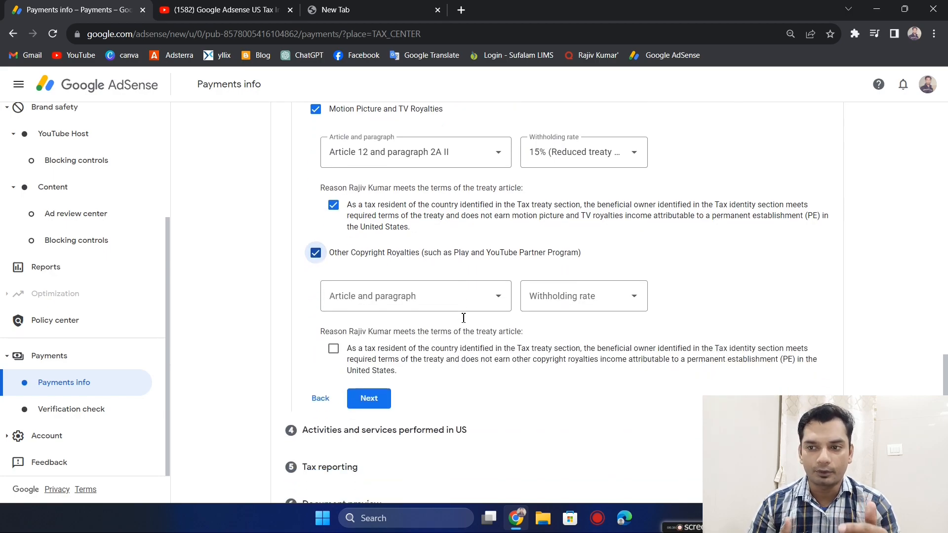
pyautogui.click(494, 292)
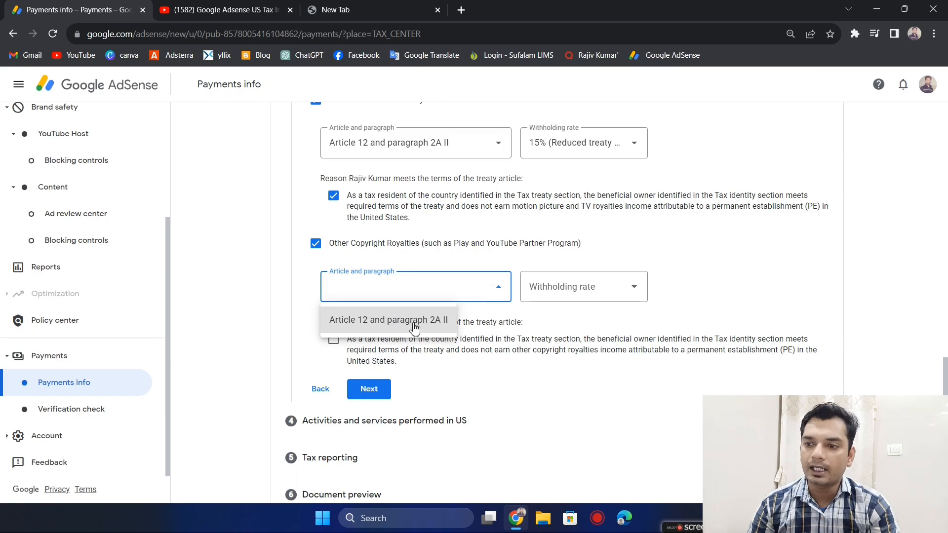
pyautogui.click(417, 324)
pyautogui.click(598, 293)
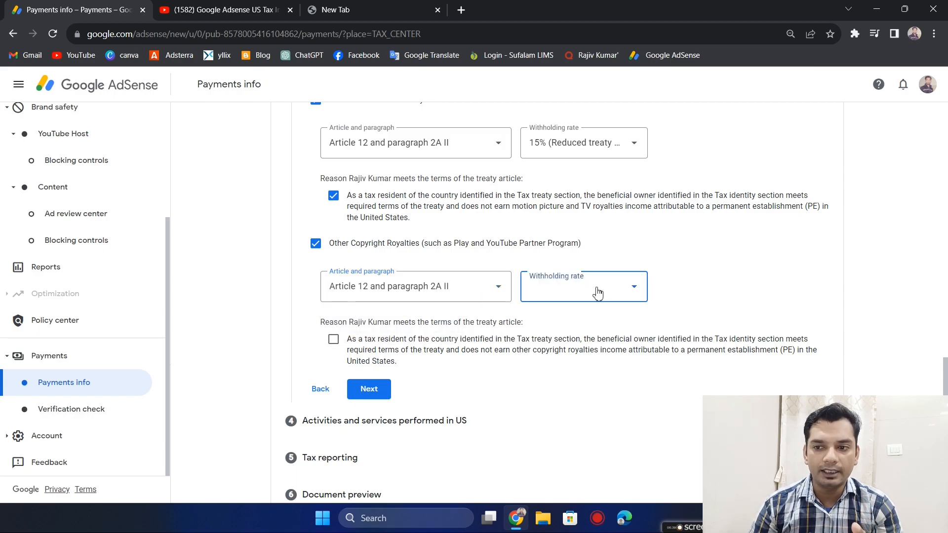
pyautogui.click(577, 321)
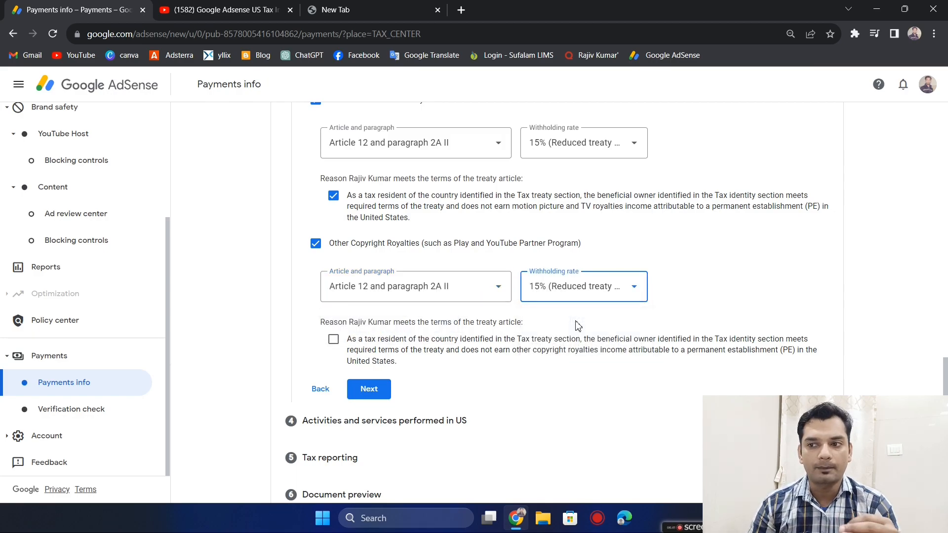
pyautogui.scroll(-1, 543, 339)
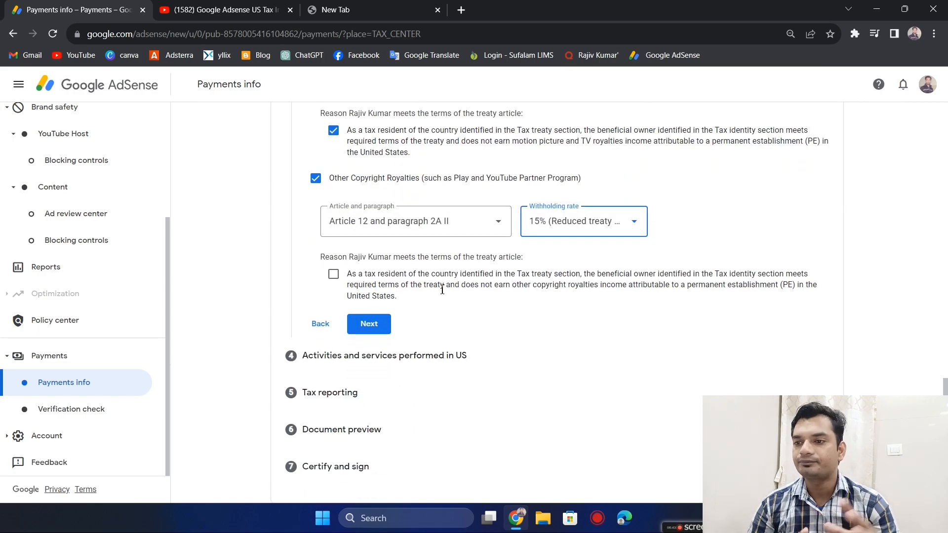
pyautogui.click(333, 274)
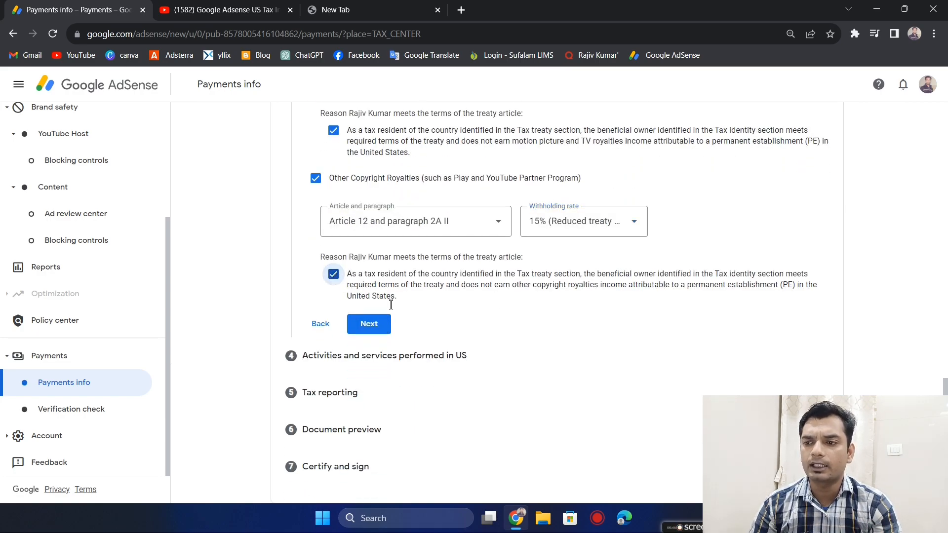
pyautogui.click(372, 330)
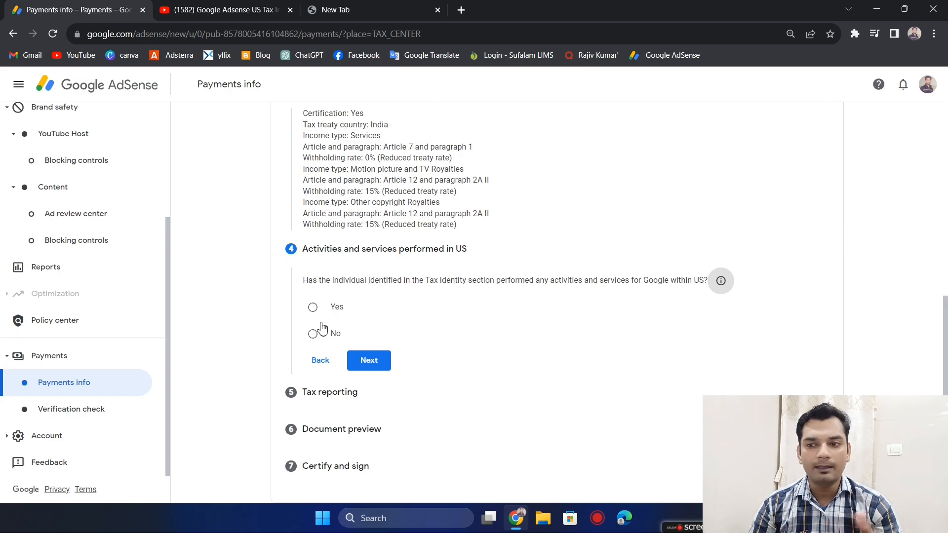
# - Answer No to having performed activities and services for Google within the US, and certify that services are performed solely outside the US
pyautogui.click(314, 337)
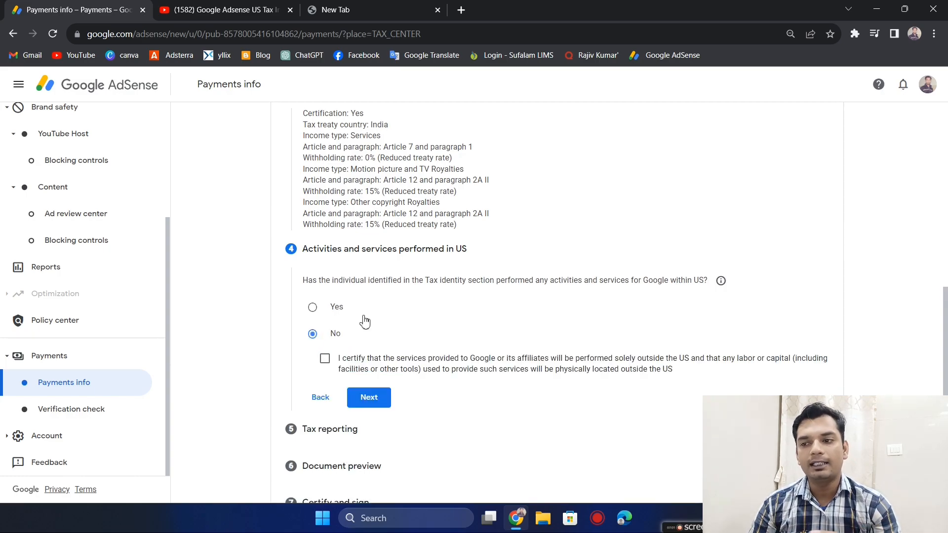
pyautogui.scroll(-1, 445, 330)
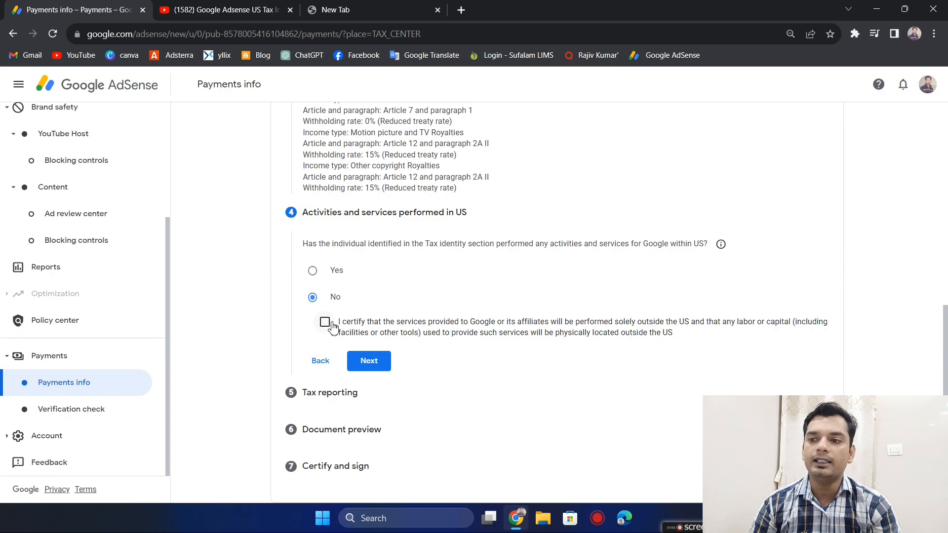
pyautogui.click(326, 322)
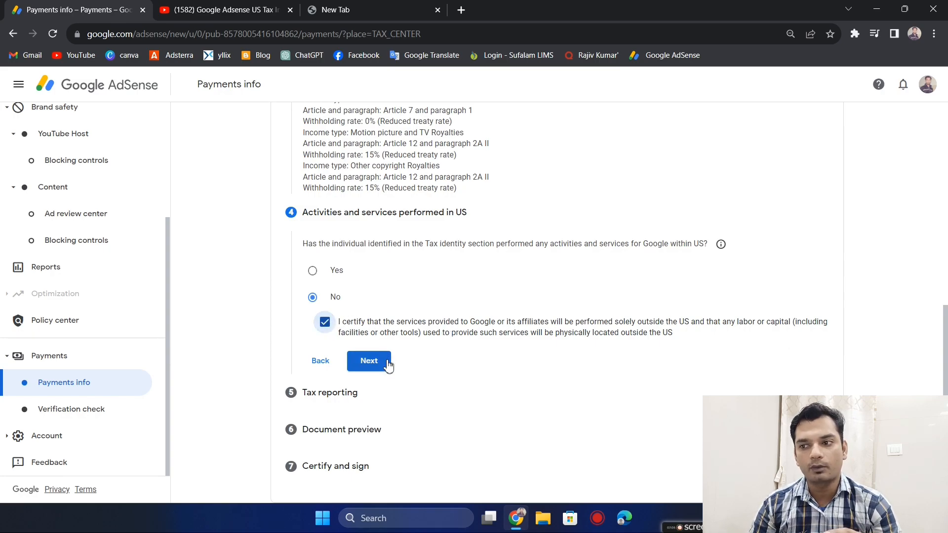
# - Continue to Tax reporting, accept the paperless delivery agreement for US tax documents, and continue to the document preview
pyautogui.click(371, 362)
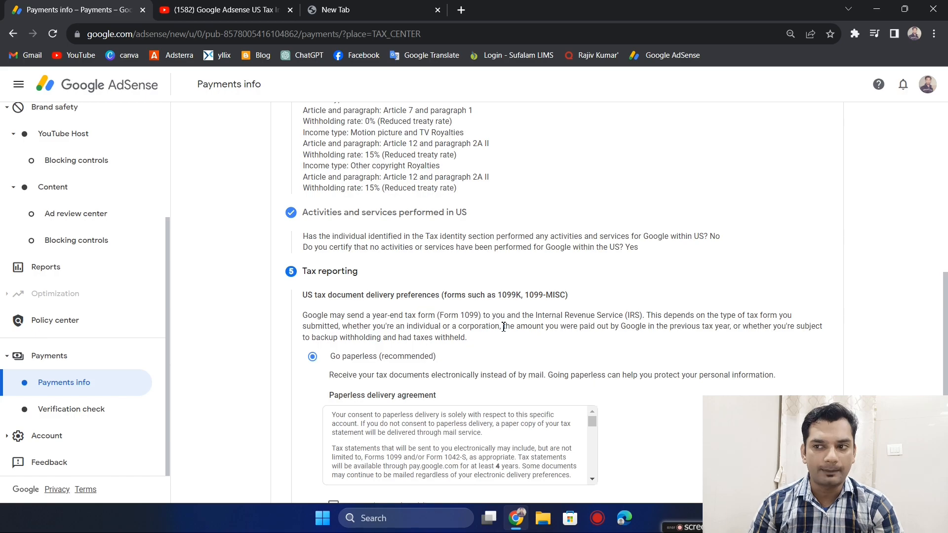
pyautogui.scroll(-3, 504, 331)
pyautogui.scroll(1, 504, 331)
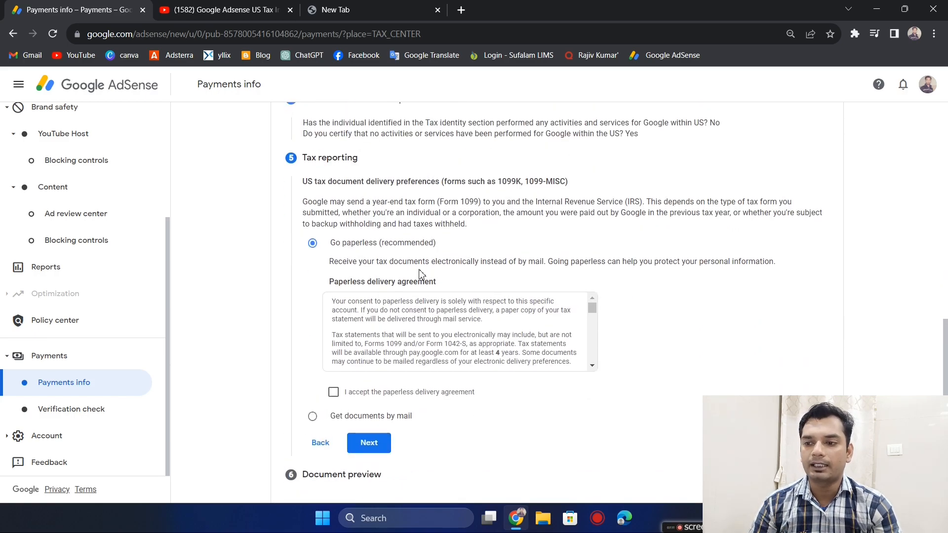
pyautogui.click(335, 394)
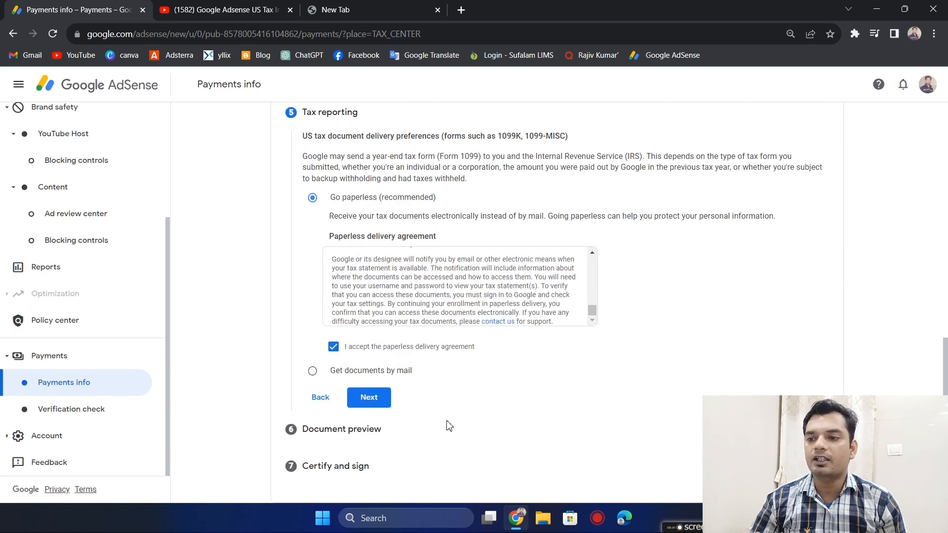
pyautogui.click(371, 398)
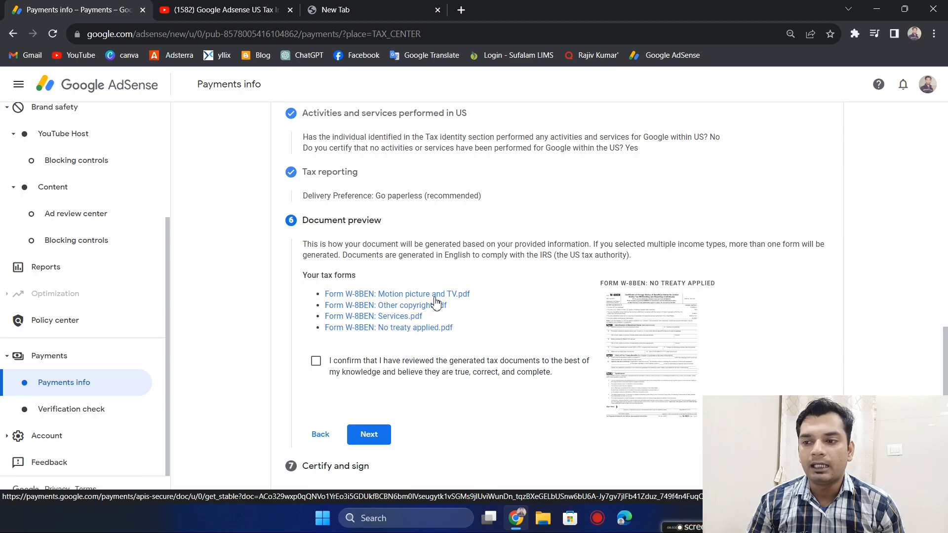
# - Confirm the generated W-8BEN documents as reviewed, and make the tax form certification declaration under penalties of perjury
pyautogui.click(316, 362)
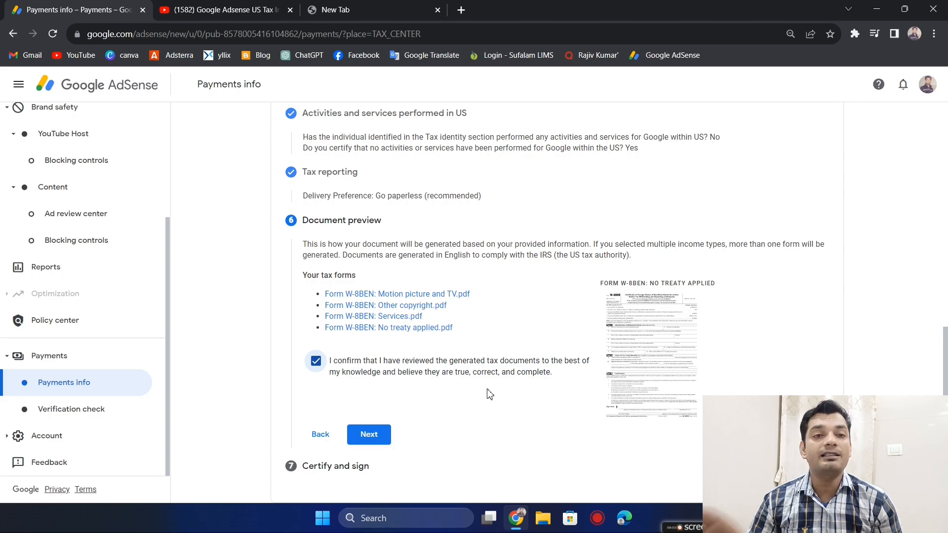
pyautogui.click(369, 434)
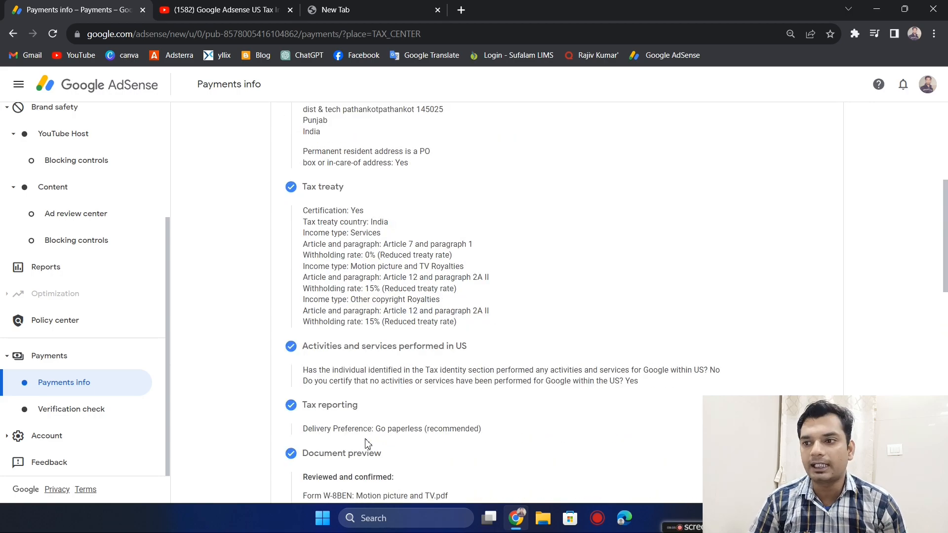
pyautogui.scroll(-9, 496, 373)
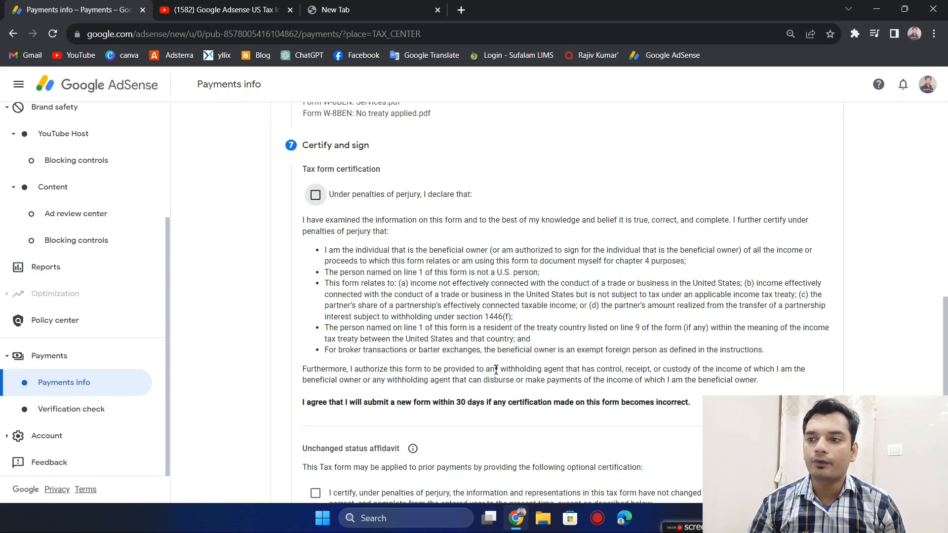
pyautogui.moveTo(308, 168); pyautogui.dragTo(396, 170)
pyautogui.click(395, 171)
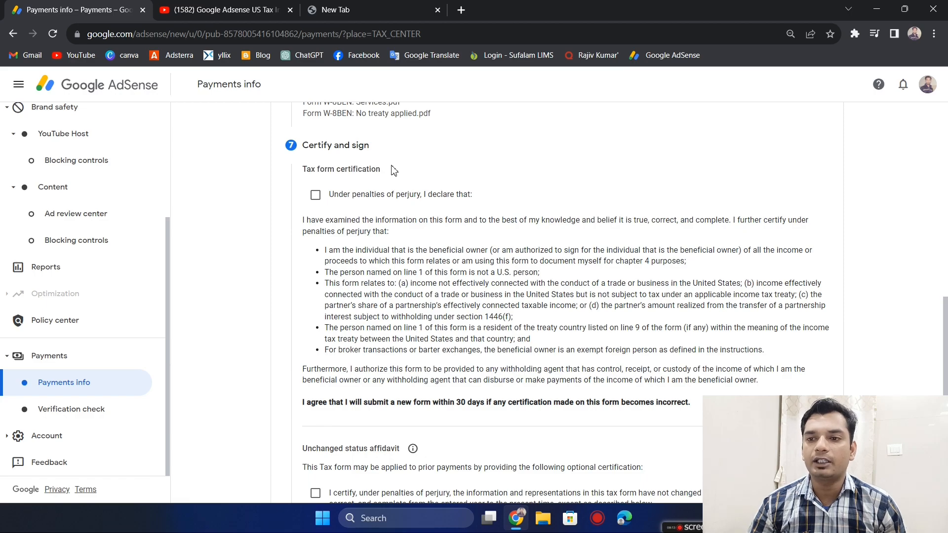
pyautogui.click(324, 198)
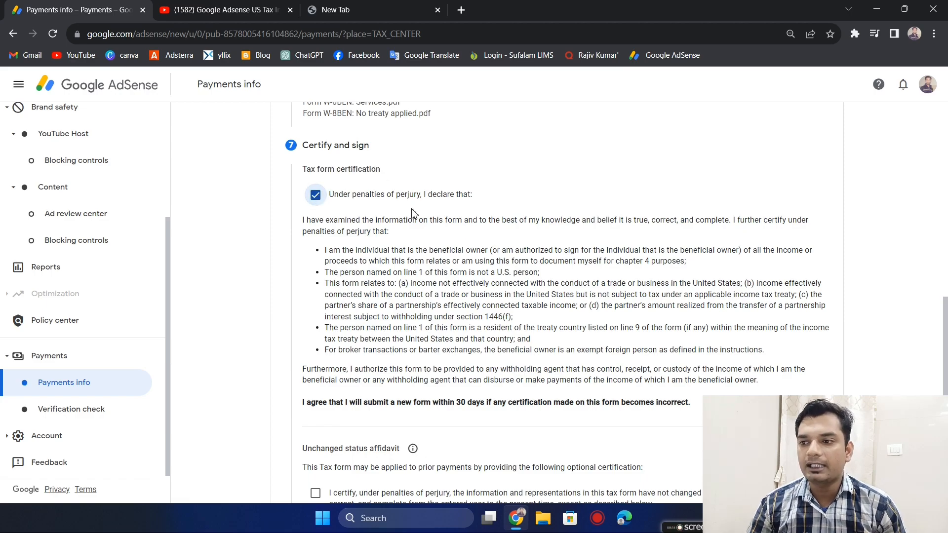
# - Certify the optional unchanged status affidavit for prior payments and set its year to 2021
pyautogui.scroll(-4, 477, 269)
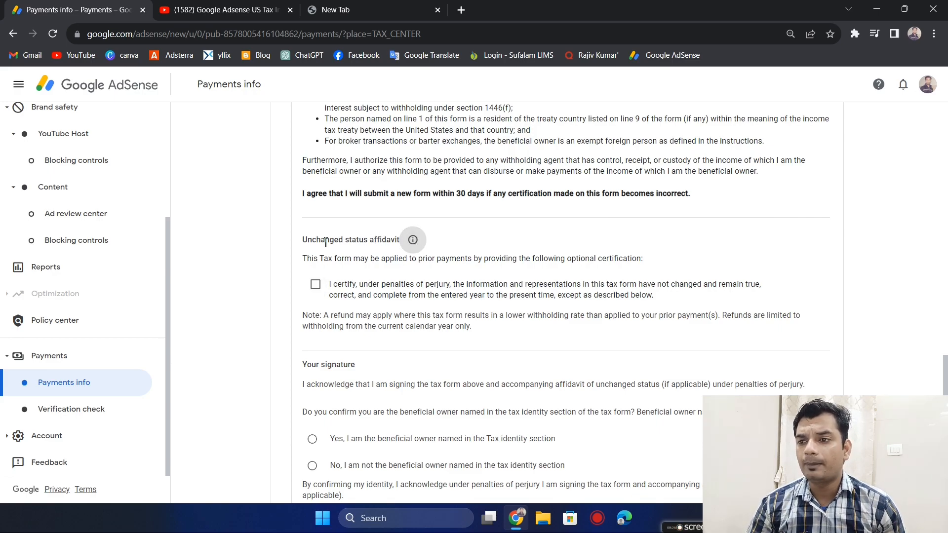
pyautogui.moveTo(312, 240); pyautogui.dragTo(398, 243)
pyautogui.click(433, 246)
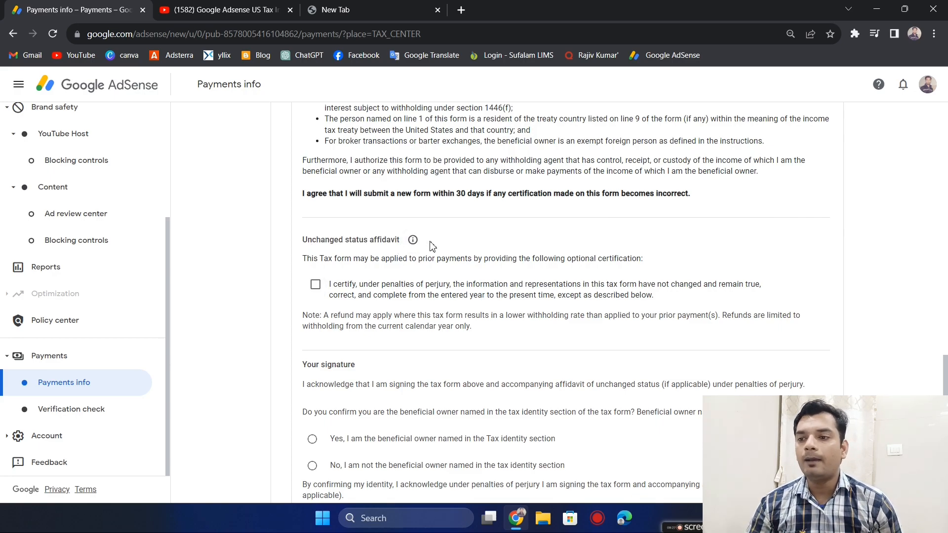
pyautogui.click(315, 284)
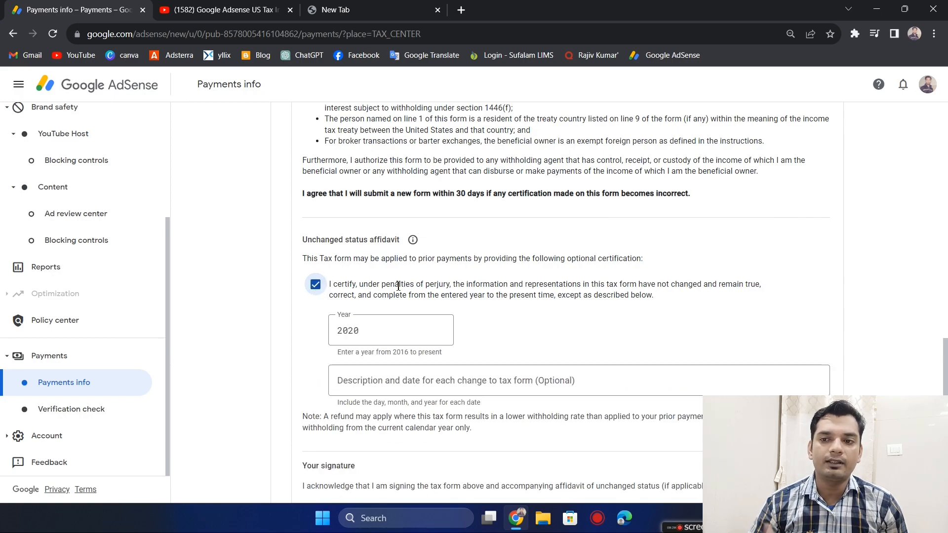
pyautogui.scroll(-1, 432, 300)
pyautogui.click(380, 273)
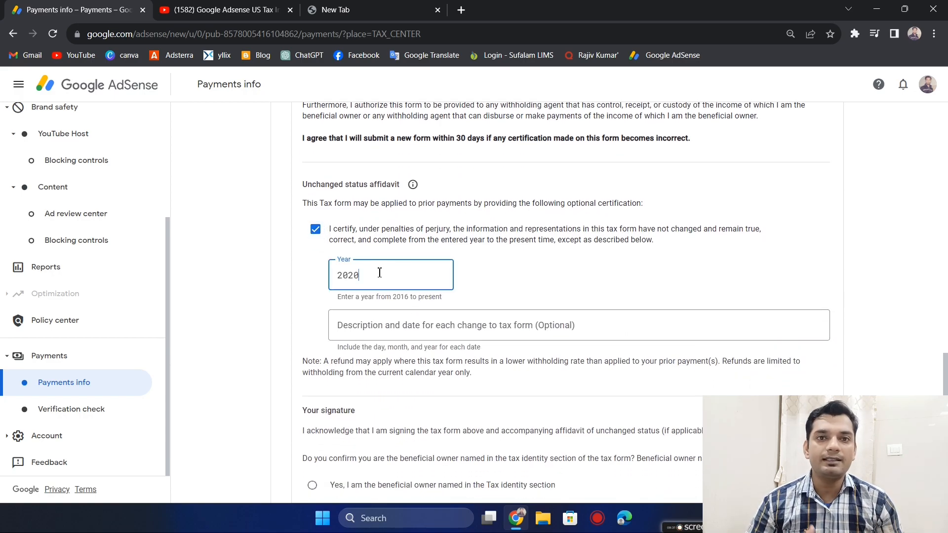
pyautogui.press('BackSpace')
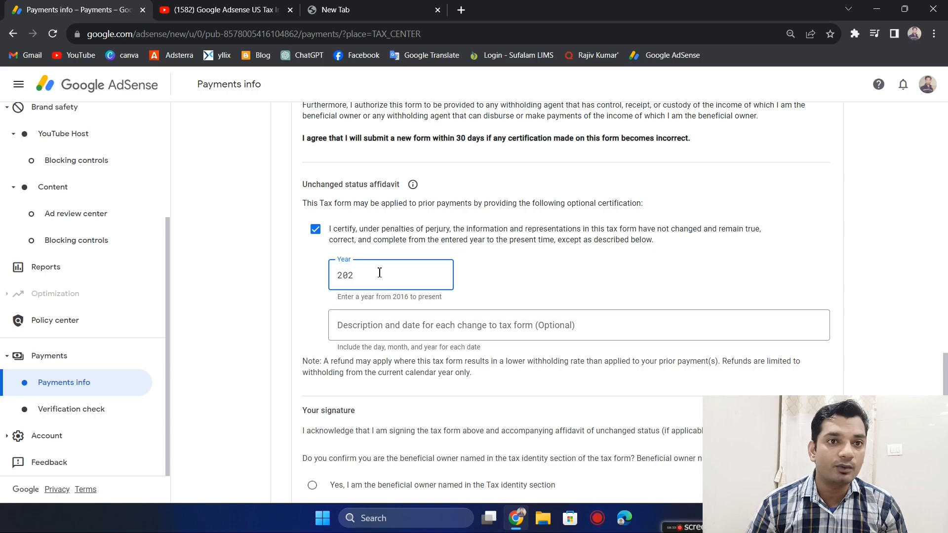
pyautogui.write('1')
pyautogui.press('Tab')
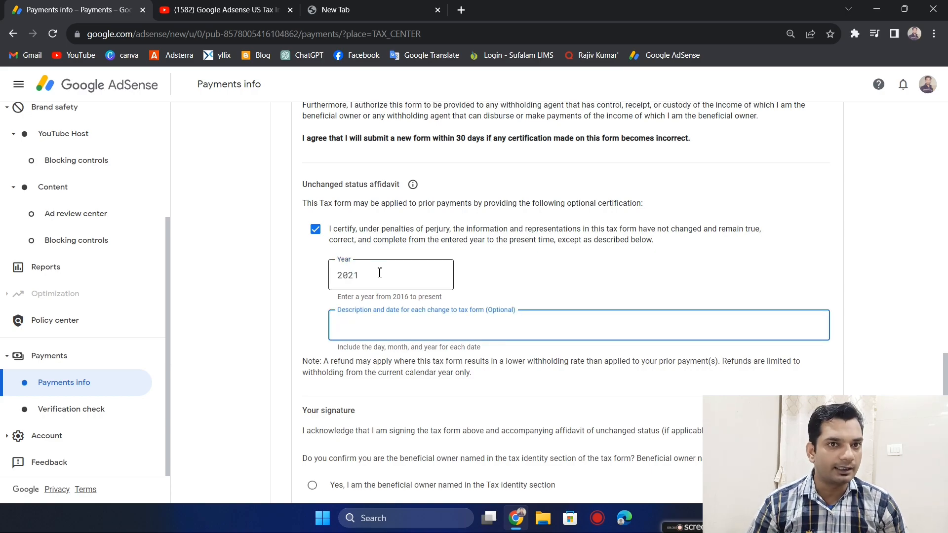
# - Change the year of the unchanged status affidavit to 2020
pyautogui.click(400, 280)
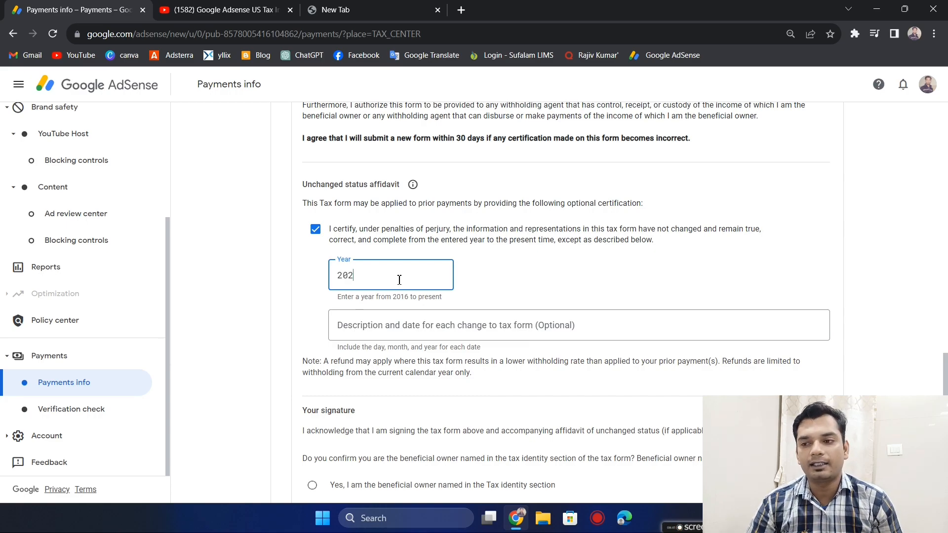
pyautogui.write('0')
pyautogui.press('Tab')
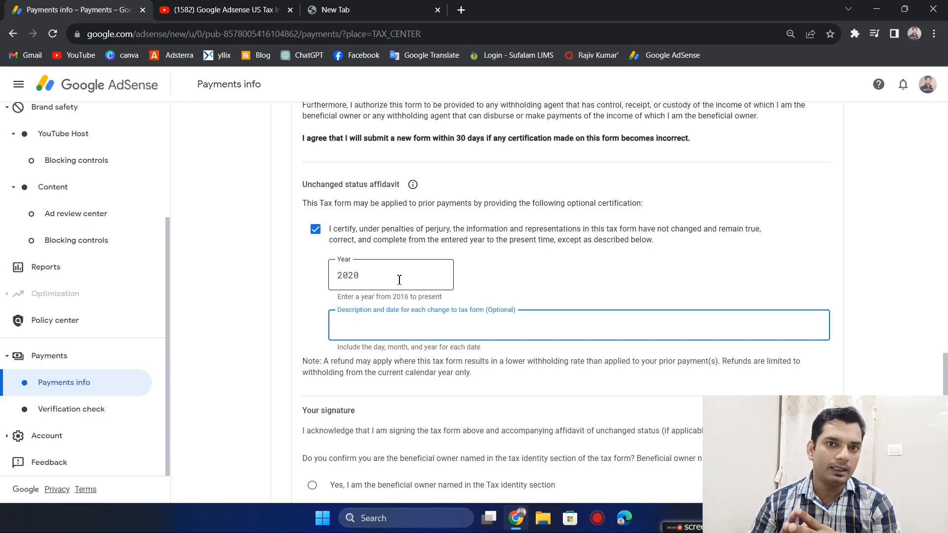
# - Set the unchanged status affidavit's year back to 2021, leaving the optional change description blank
pyautogui.click(399, 280)
pyautogui.press('BackSpace')
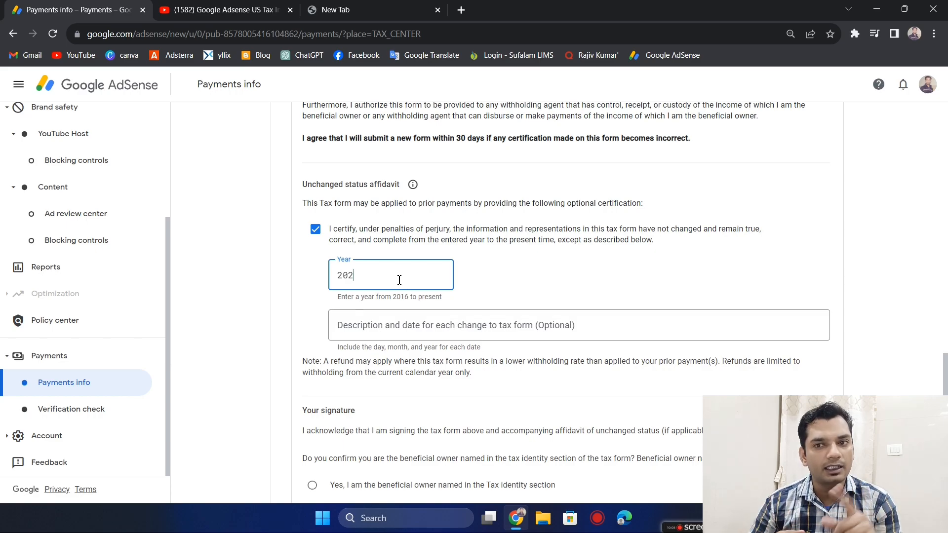
pyautogui.write('1')
pyautogui.press('Tab')
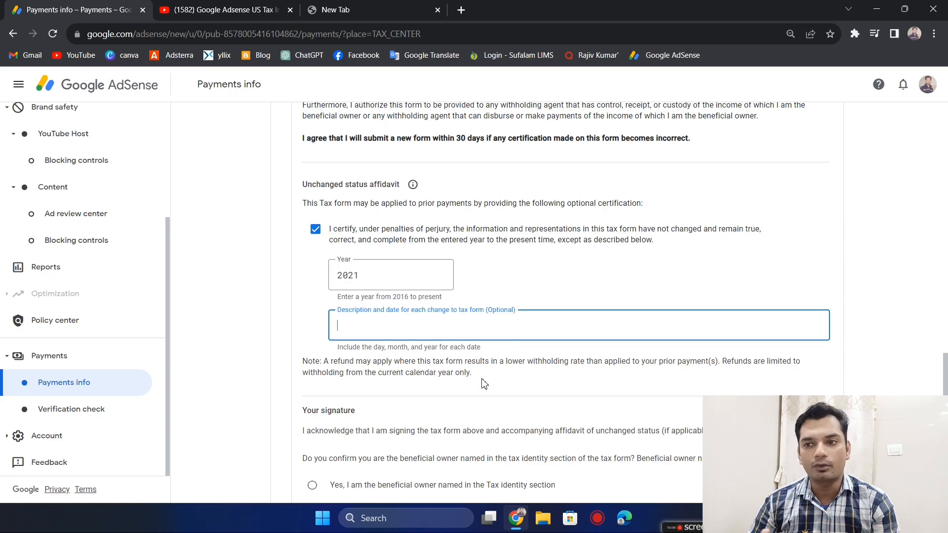
# - Confirm being the beneficial owner named in the Tax identity section, submit the tax form, and stay on the page
pyautogui.scroll(-3, 484, 384)
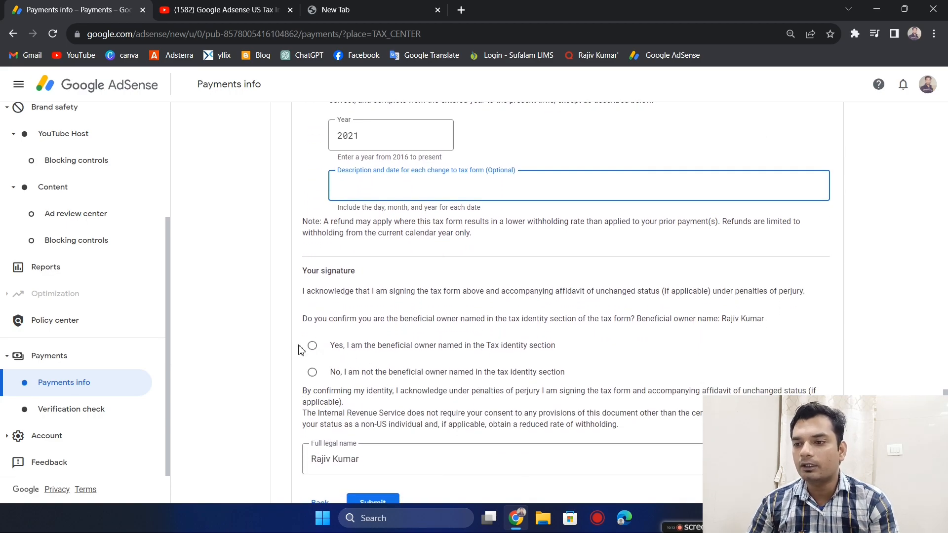
pyautogui.moveTo(314, 320); pyautogui.dragTo(363, 319)
pyautogui.click(365, 308)
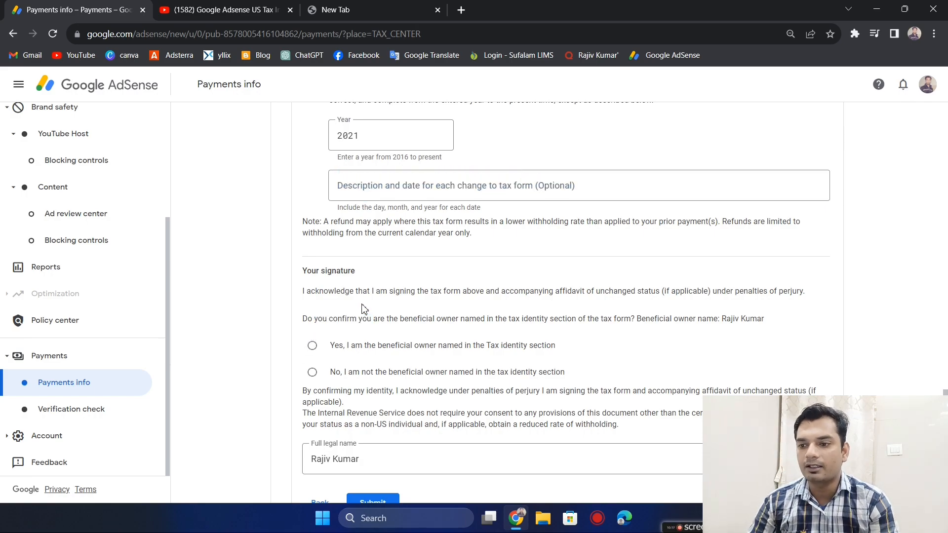
pyautogui.click(313, 346)
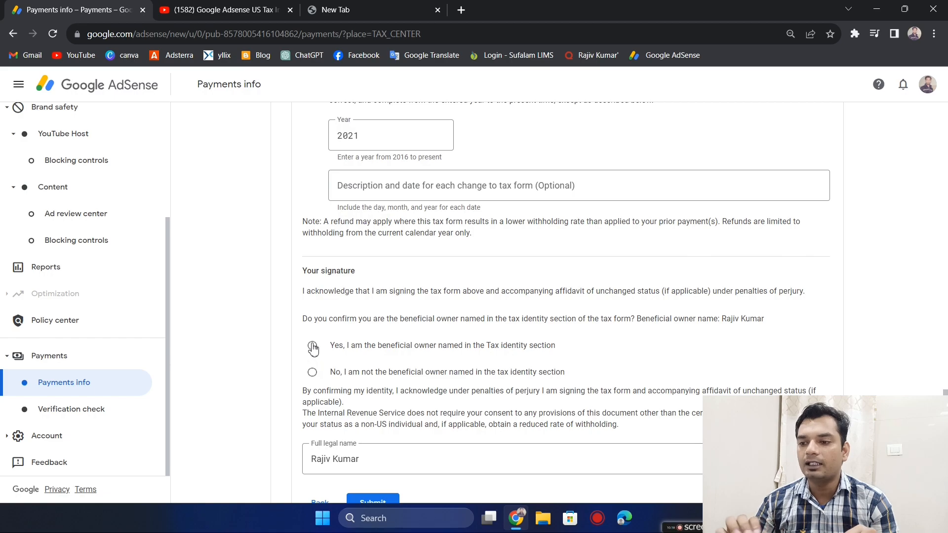
pyautogui.scroll(-1, 425, 340)
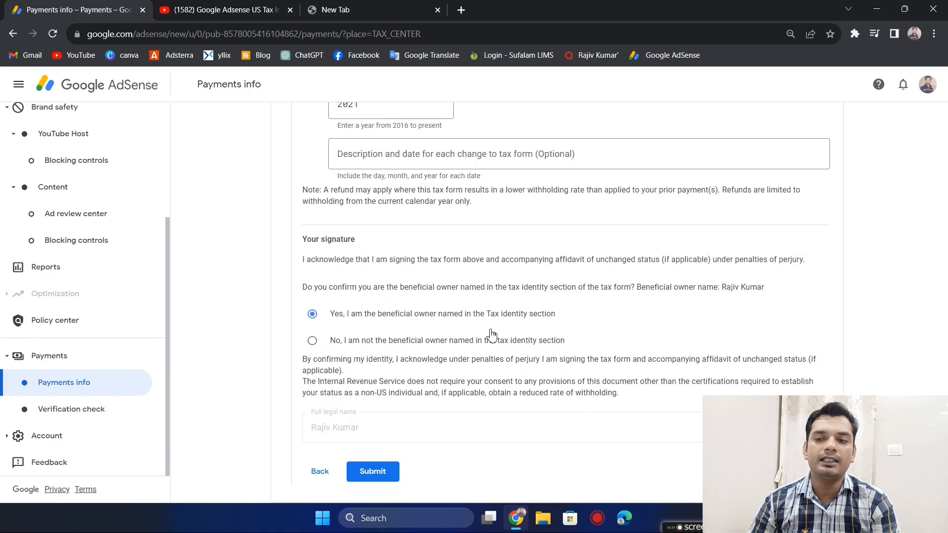
pyautogui.click(382, 473)
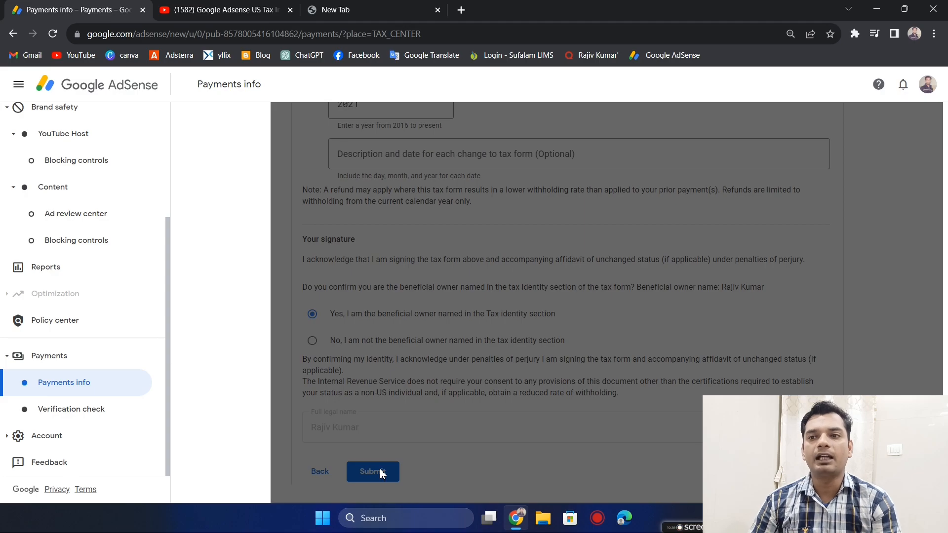
pyautogui.hscroll(-5, 390, 198)
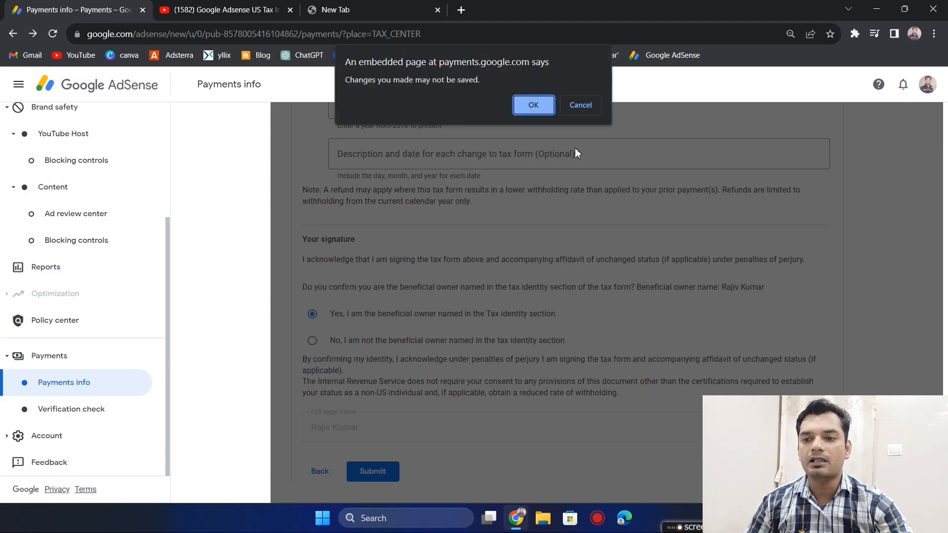
pyautogui.click(592, 106)
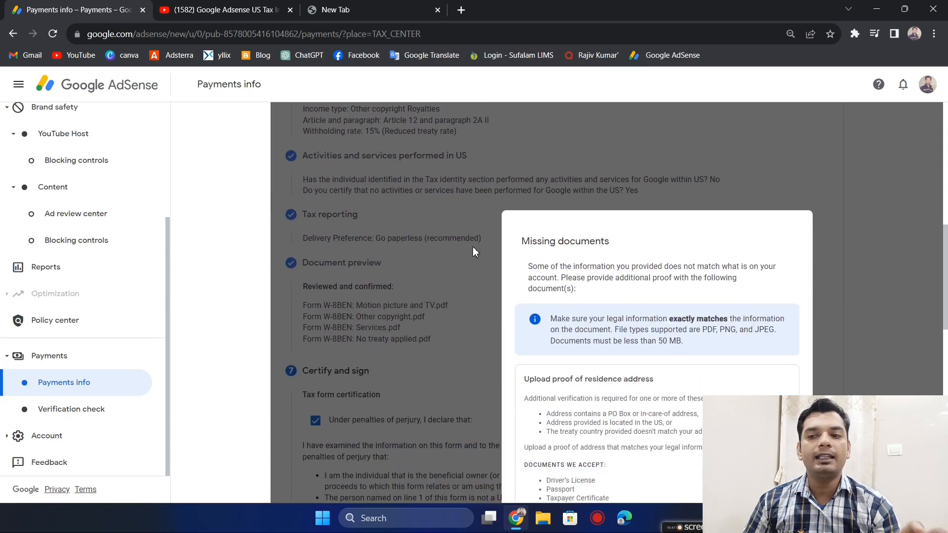
# - Review the missing documents request and postpone uploading the proof of residence address
pyautogui.scroll(-3, 473, 247)
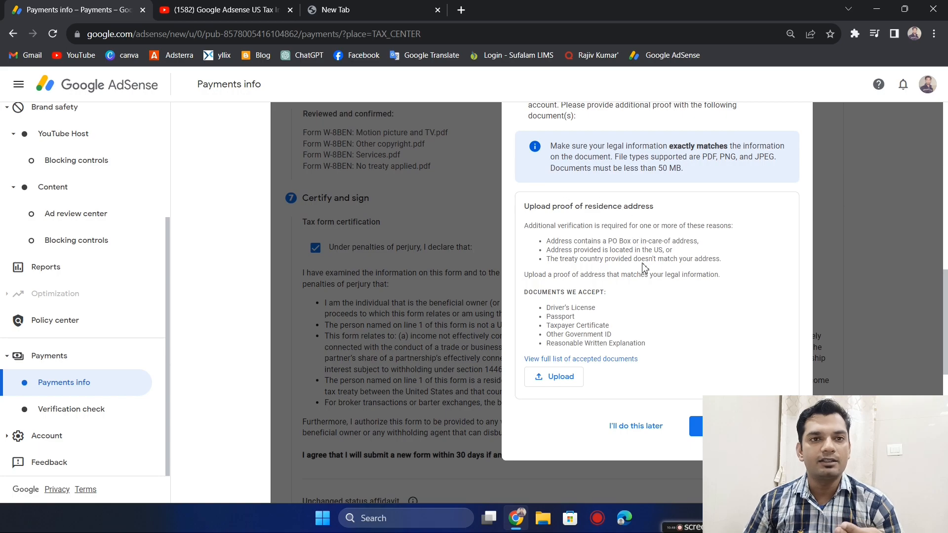
pyautogui.scroll(-2, 644, 269)
pyautogui.scroll(3, 645, 271)
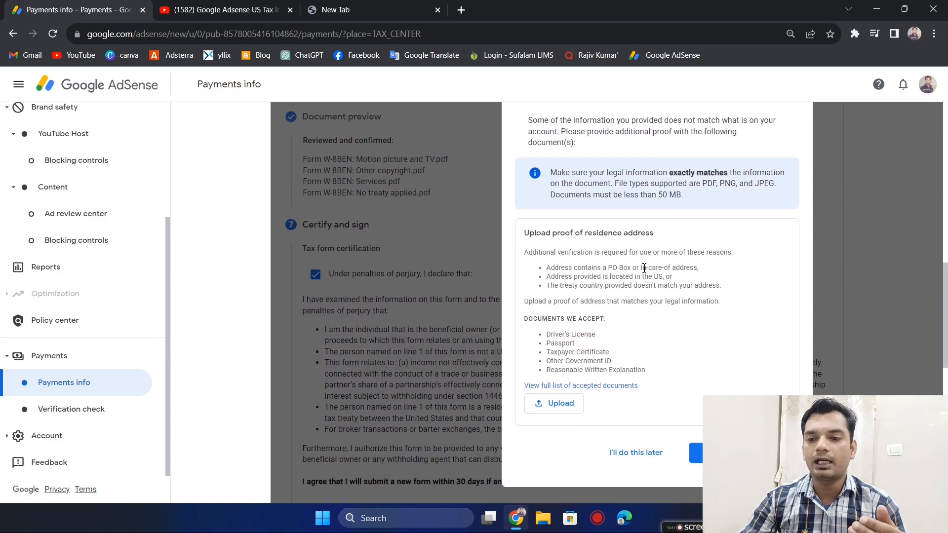
pyautogui.scroll(1, 688, 267)
pyautogui.scroll(-1, 687, 268)
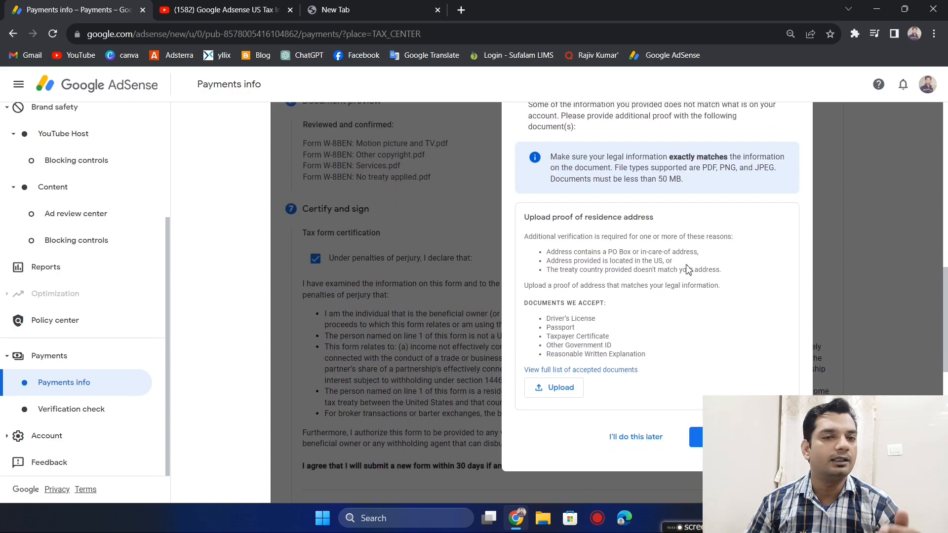
pyautogui.click(697, 436)
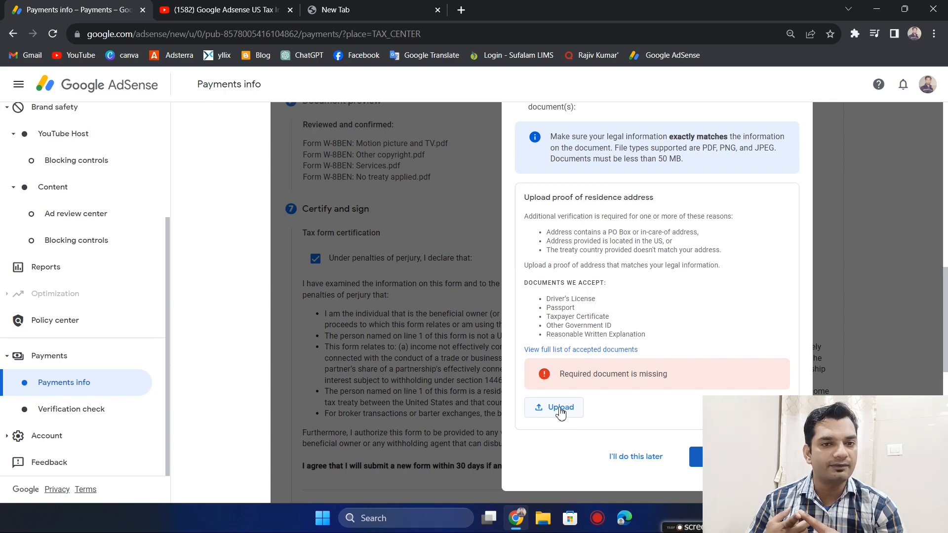
pyautogui.click(616, 460)
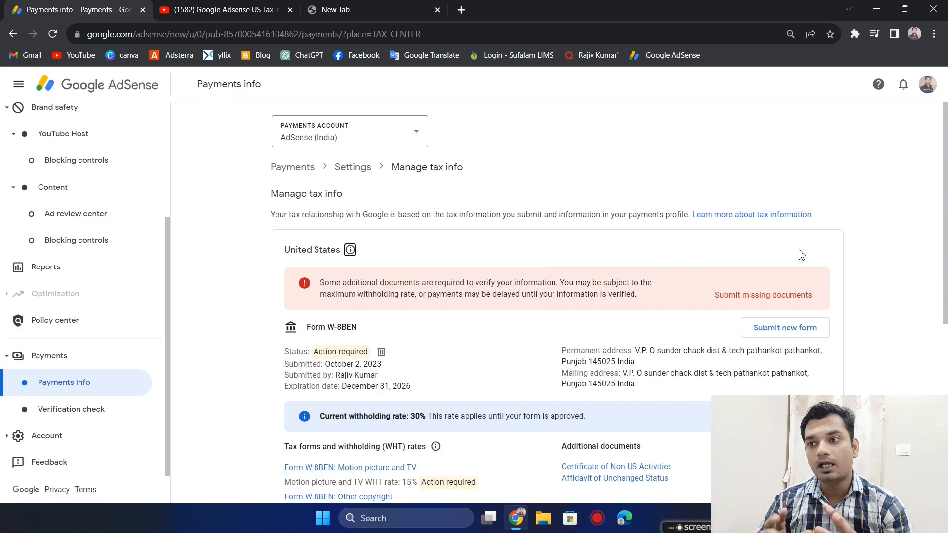
# - Examine the submitted Form W-8BEN's status, withholding rates per income type, additional documents and tax reporting details
pyautogui.scroll(-1, 573, 267)
pyautogui.scroll(-1, 573, 267)
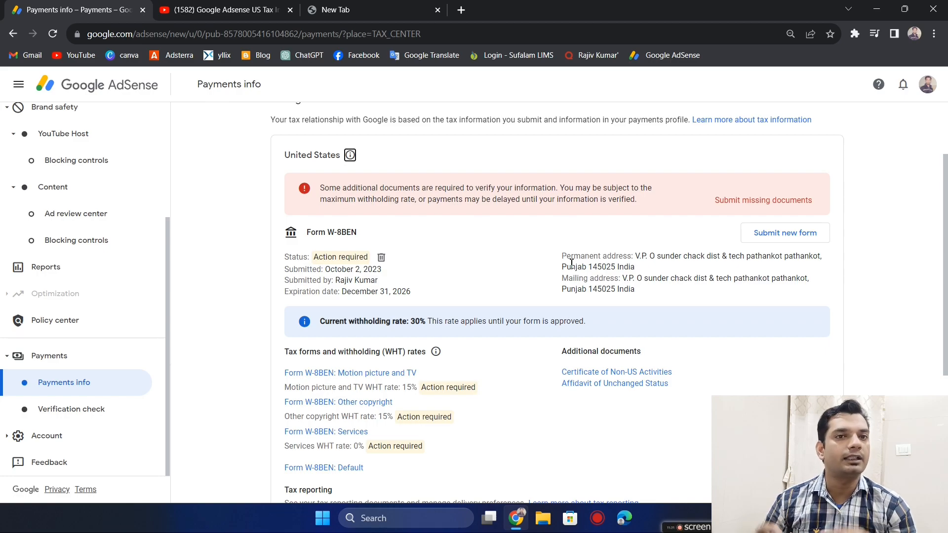
pyautogui.scroll(-3, 572, 262)
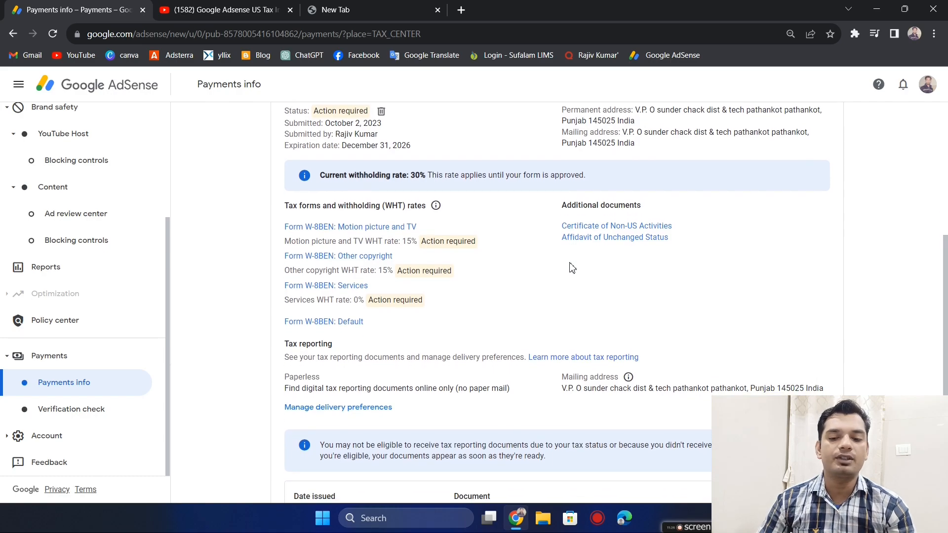
pyautogui.scroll(-1, 572, 268)
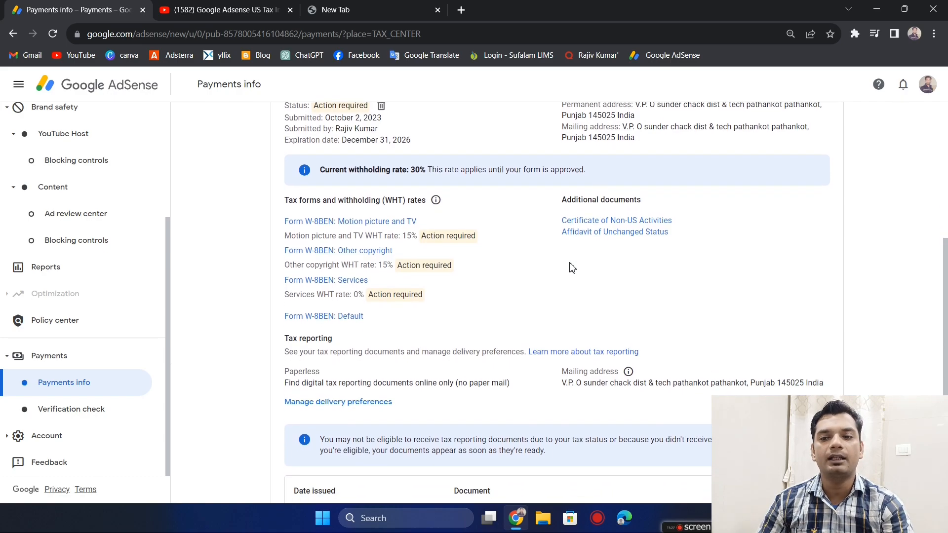
pyautogui.scroll(1, 572, 268)
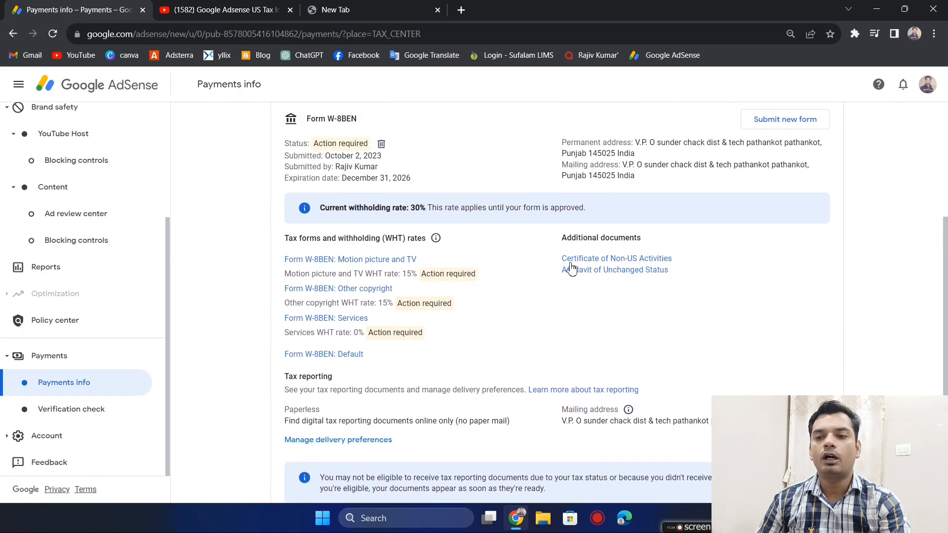
# - Upload IMG_20230915_212717 from the phone's DCIM Camera folder as proof of residence address and submit the documents
pyautogui.click(572, 268)
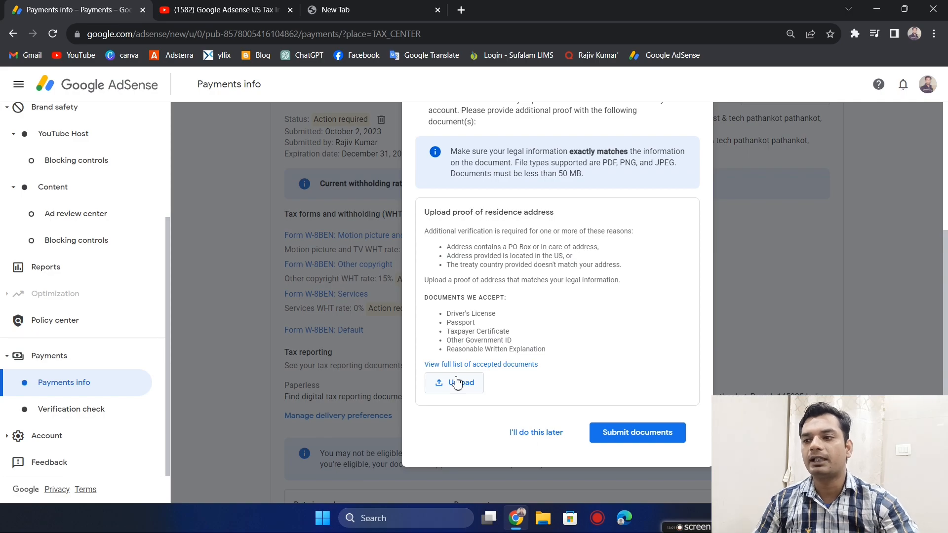
pyautogui.click(457, 383)
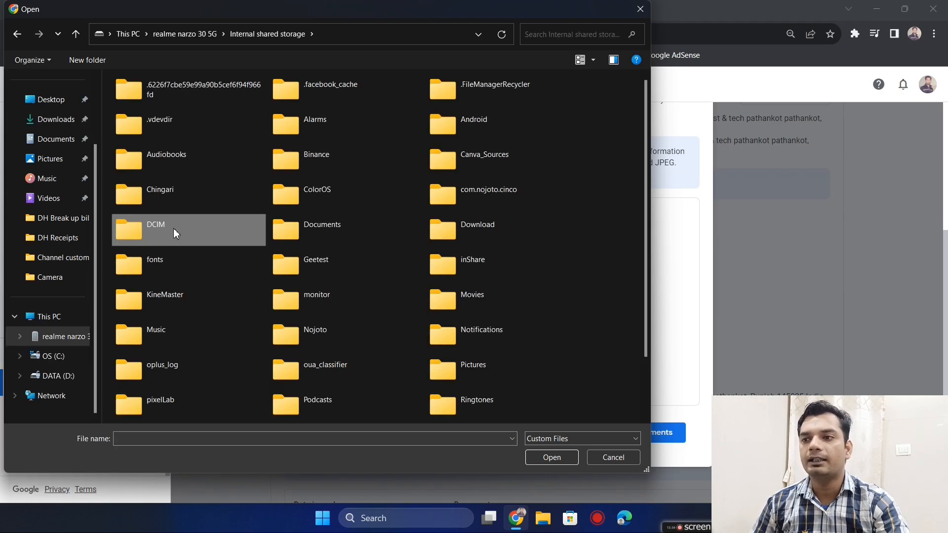
pyautogui.doubleClick(173, 228)
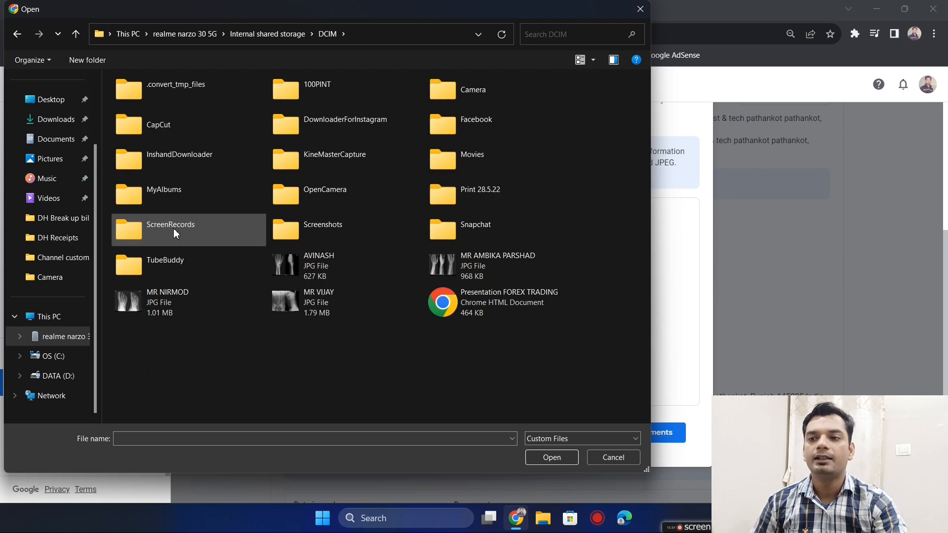
pyautogui.doubleClick(501, 91)
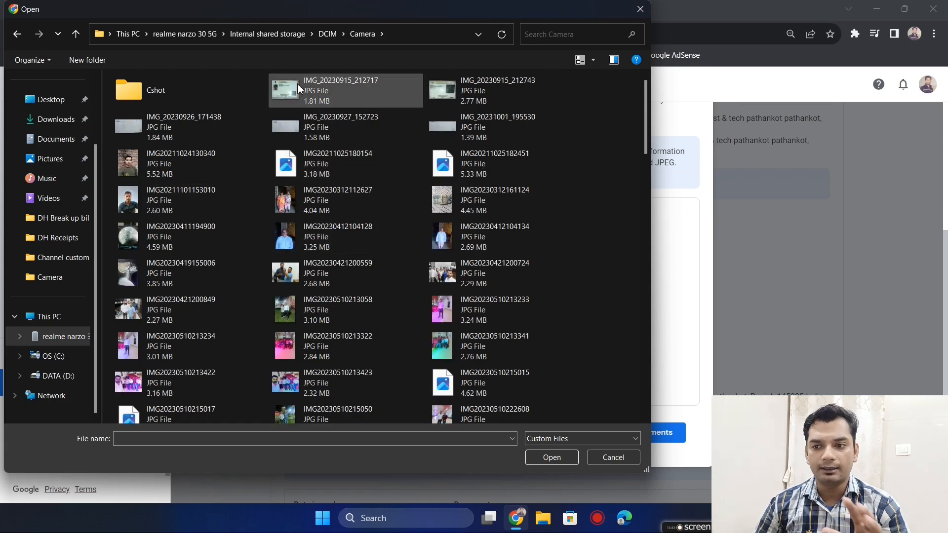
pyautogui.click(378, 95)
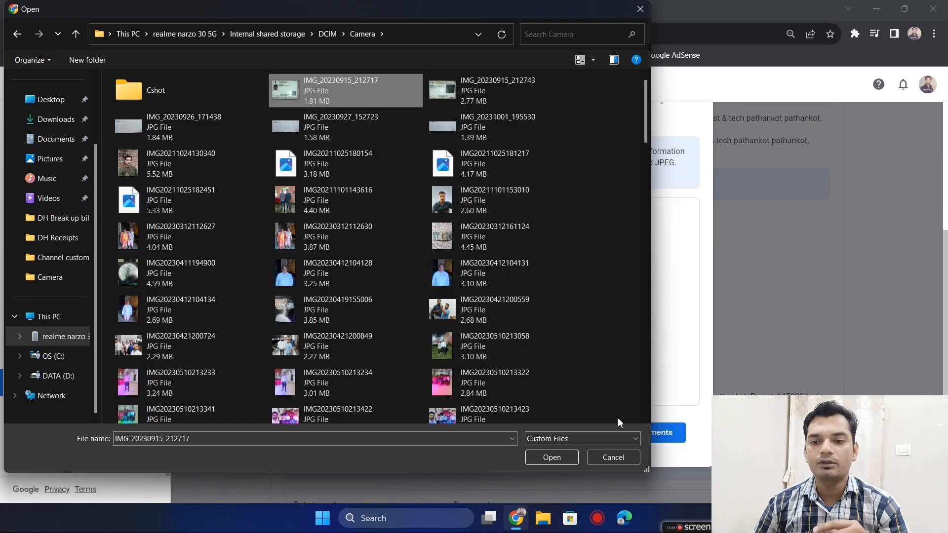
pyautogui.click(552, 458)
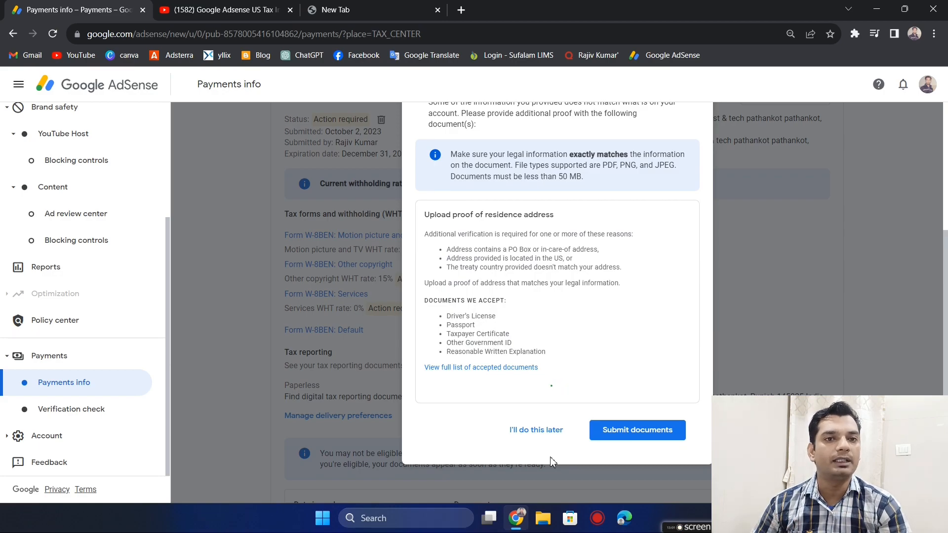
pyautogui.click(651, 446)
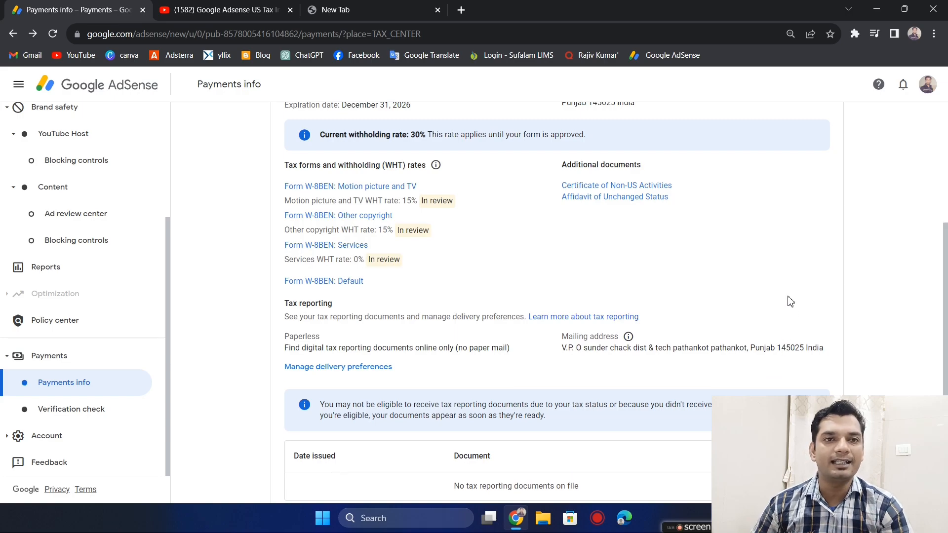
# - Examine the Form W-8BEN's review status, submission details, withholding rates per income type and tax reporting section after the document submission
pyautogui.scroll(1, 790, 302)
pyautogui.scroll(2, 790, 301)
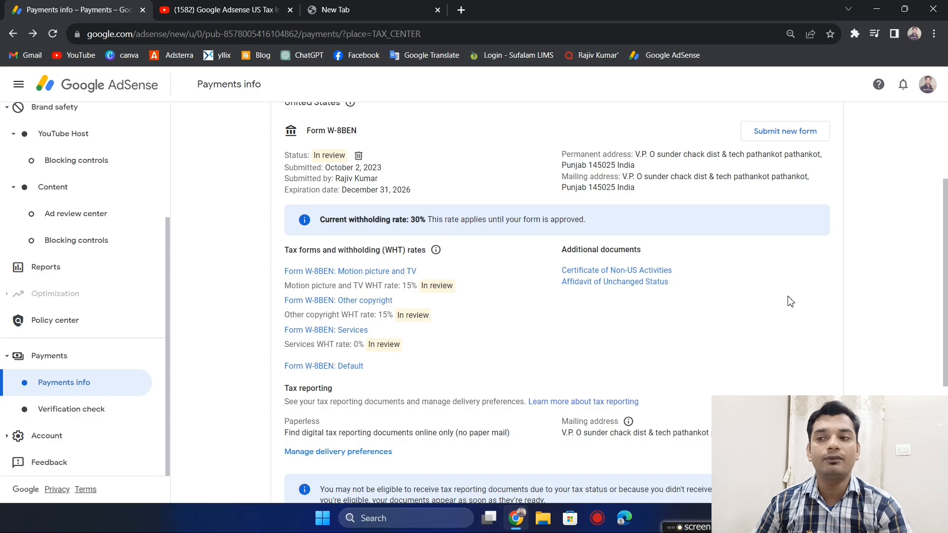
pyautogui.scroll(1, 790, 301)
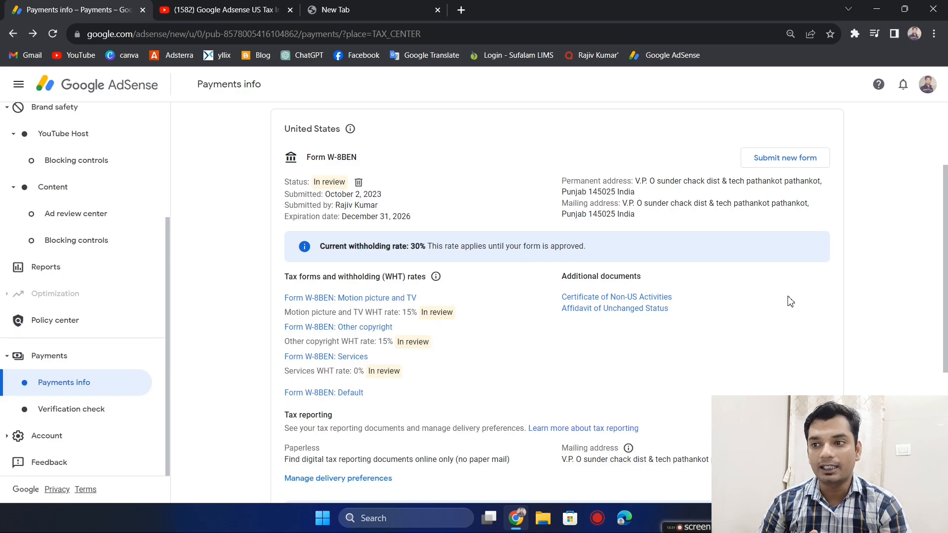
pyautogui.scroll(1, 790, 301)
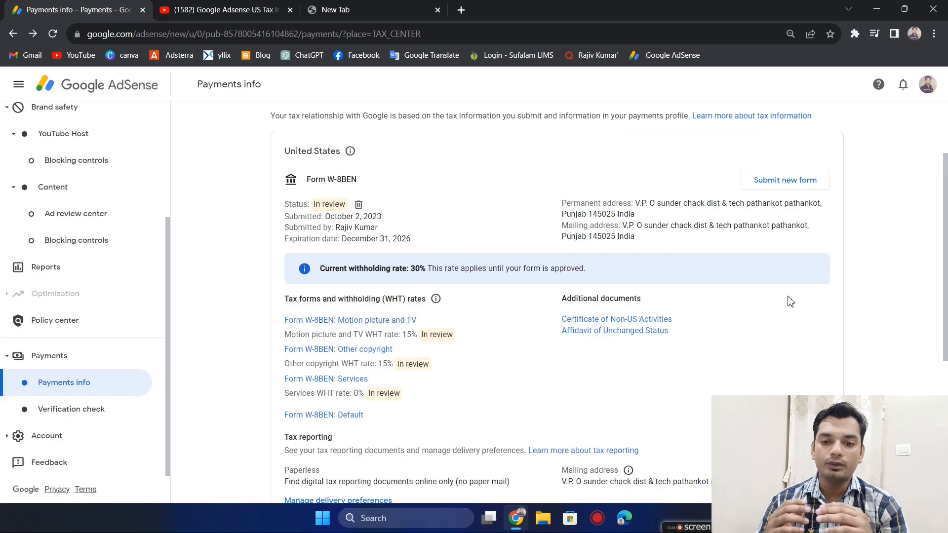
pyautogui.scroll(1, 790, 302)
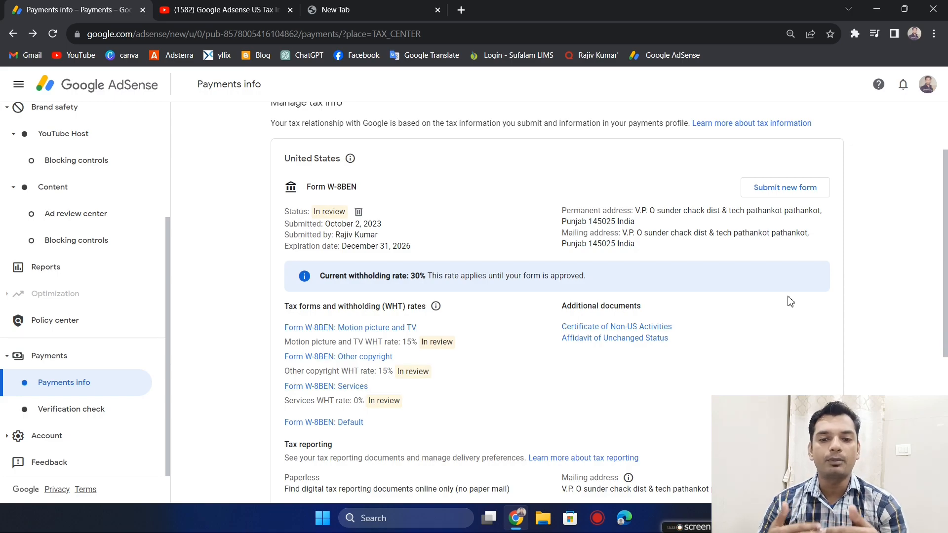
pyautogui.scroll(-1, 790, 301)
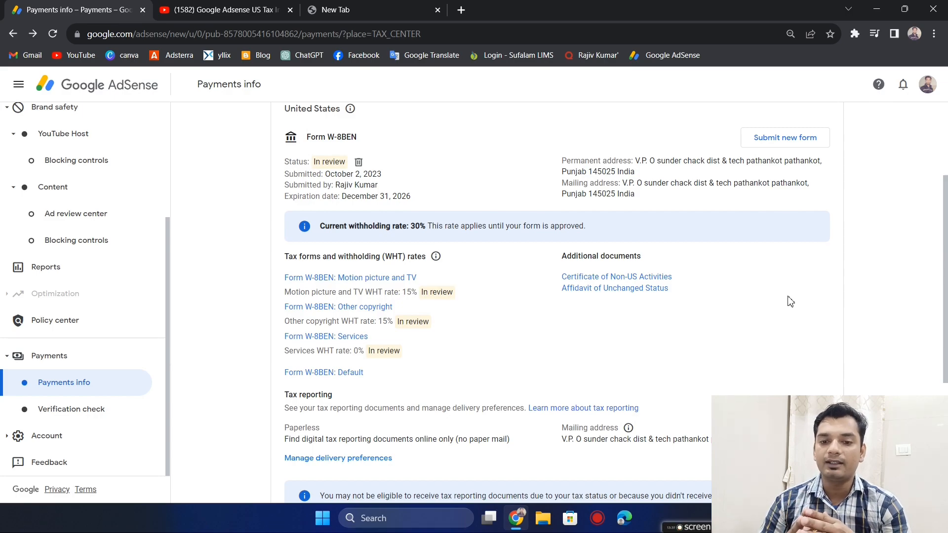
pyautogui.scroll(-2, 790, 301)
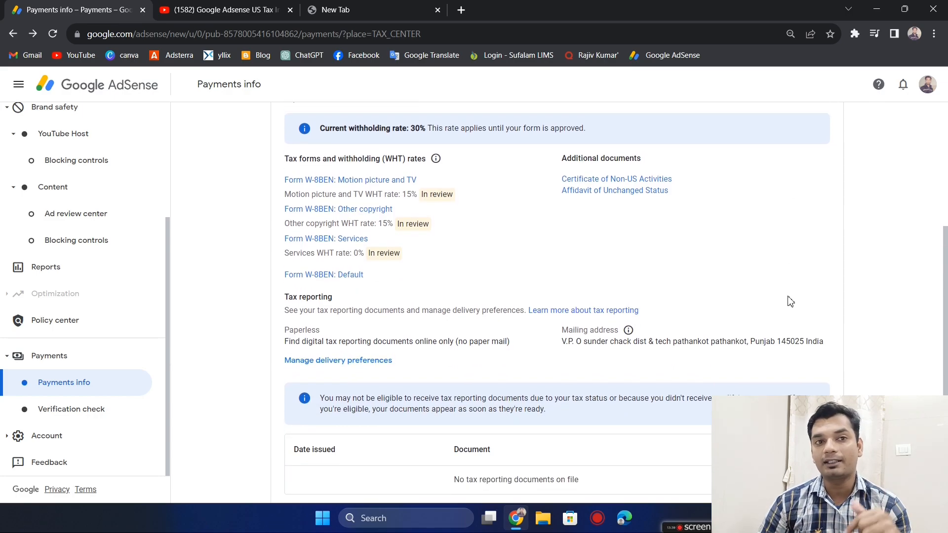
pyautogui.scroll(4, 790, 302)
pyautogui.scroll(2, 790, 301)
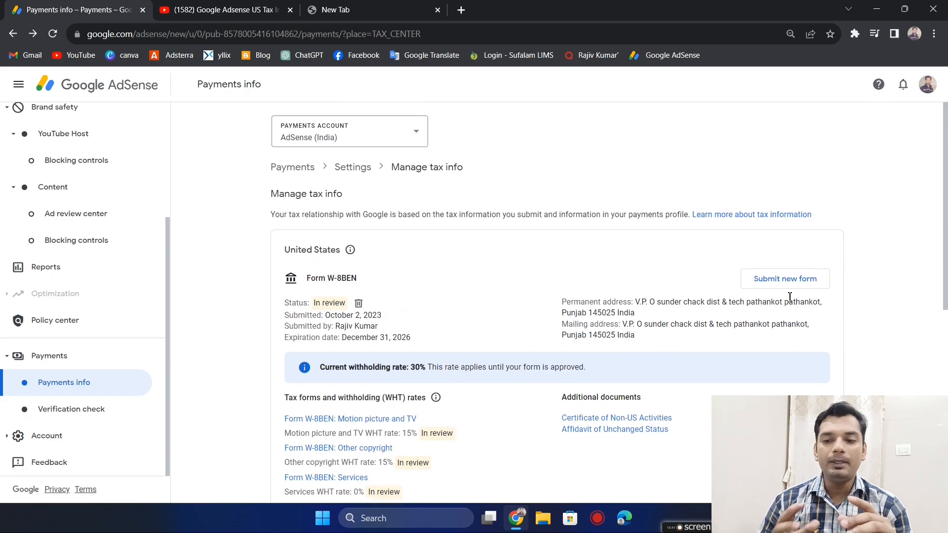
pyautogui.scroll(-2, 791, 301)
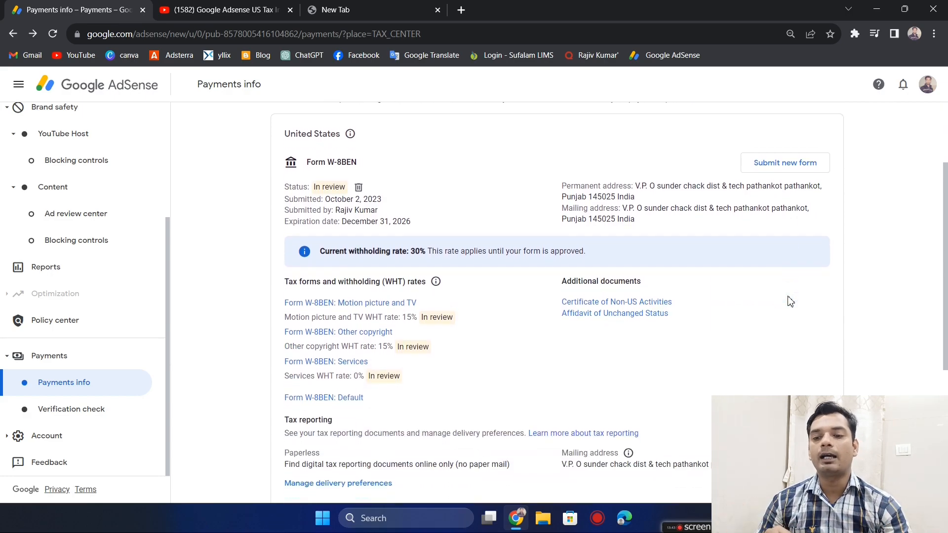
pyautogui.scroll(-3, 790, 301)
pyautogui.scroll(1, 790, 302)
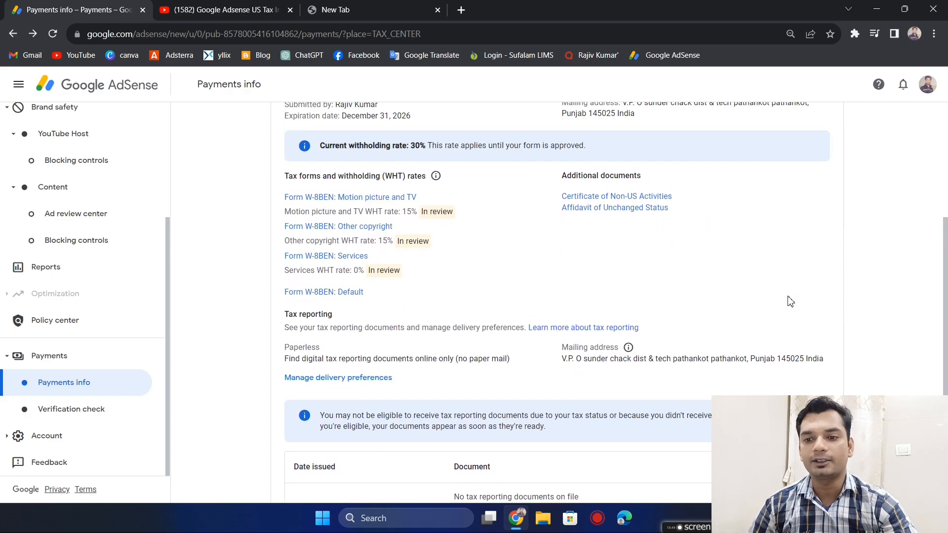
pyautogui.scroll(1, 783, 322)
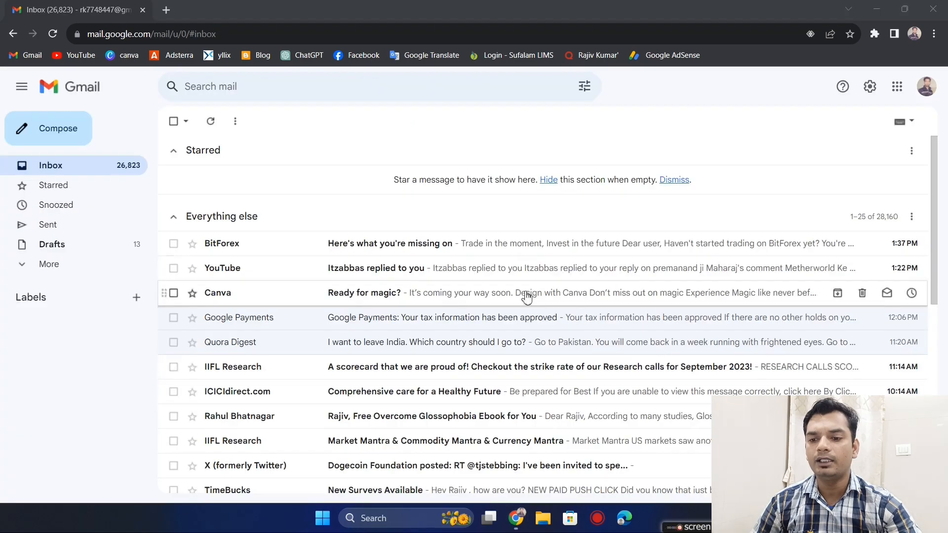
# - Switch to Gmail and read the Google Payments email titled "Your tax information has been approved"
pyautogui.click(457, 322)
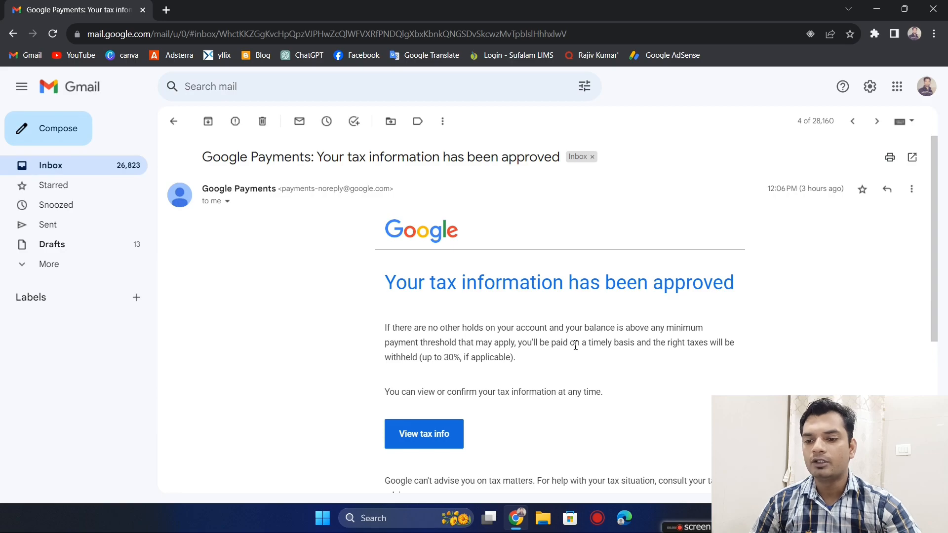
pyautogui.scroll(-2, 575, 346)
pyautogui.scroll(1, 574, 341)
pyautogui.scroll(1, 574, 342)
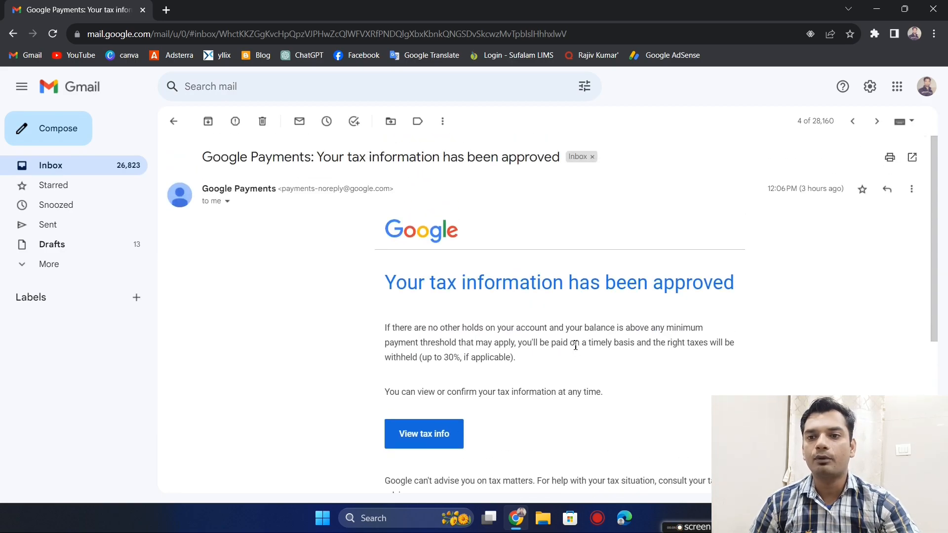
pyautogui.scroll(-1, 576, 345)
pyautogui.scroll(1, 575, 346)
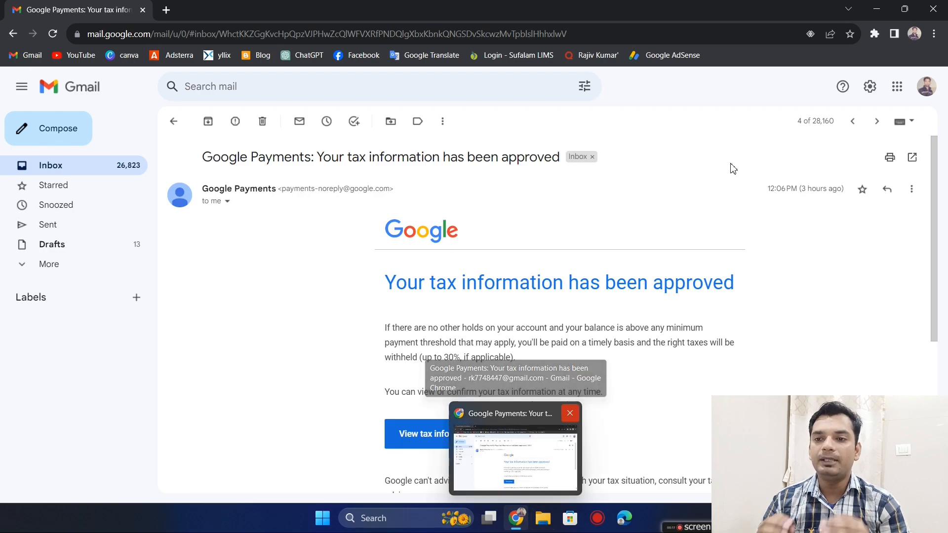
# - Switch back to Google AdSense, open the payments info page and check the notice about the United States tax info
pyautogui.click(653, 59)
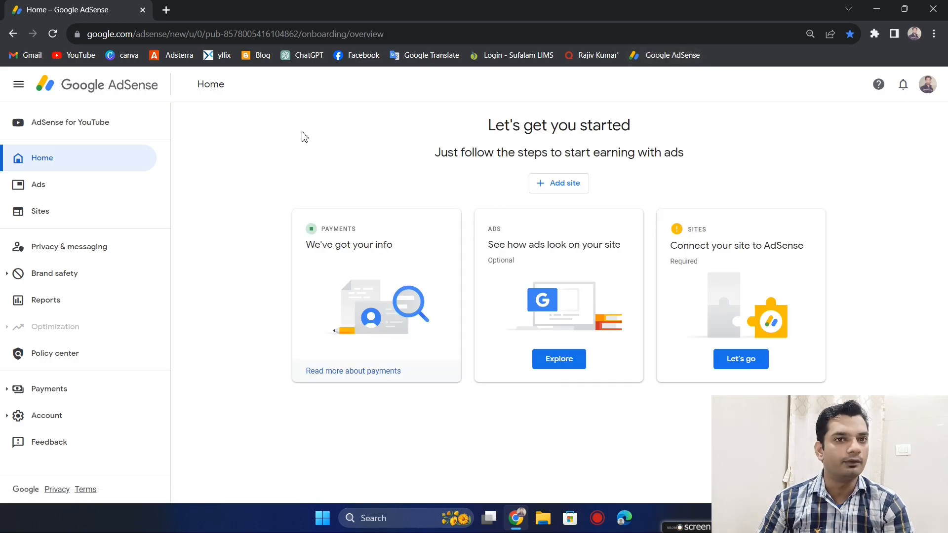
pyautogui.click(75, 394)
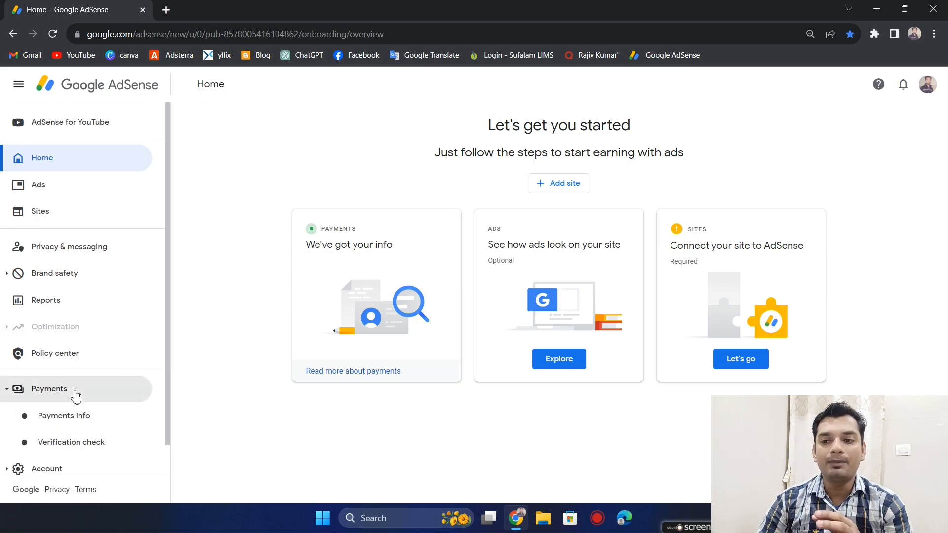
pyautogui.click(81, 416)
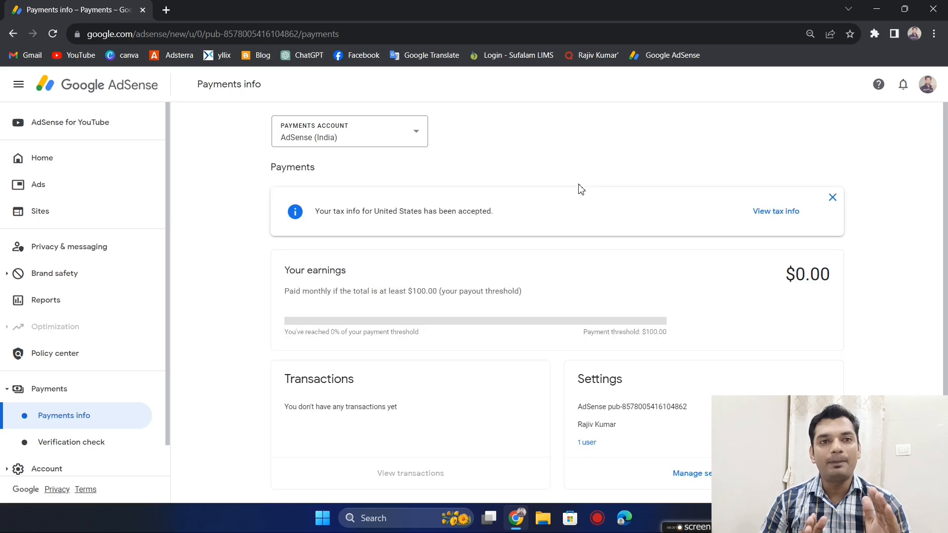
pyautogui.click(495, 215)
pyautogui.moveTo(399, 211); pyautogui.dragTo(651, 183)
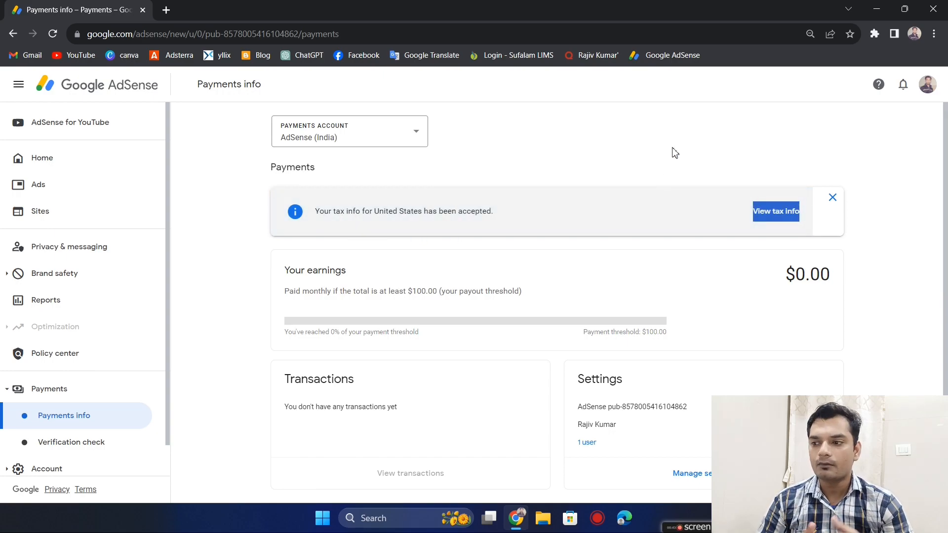